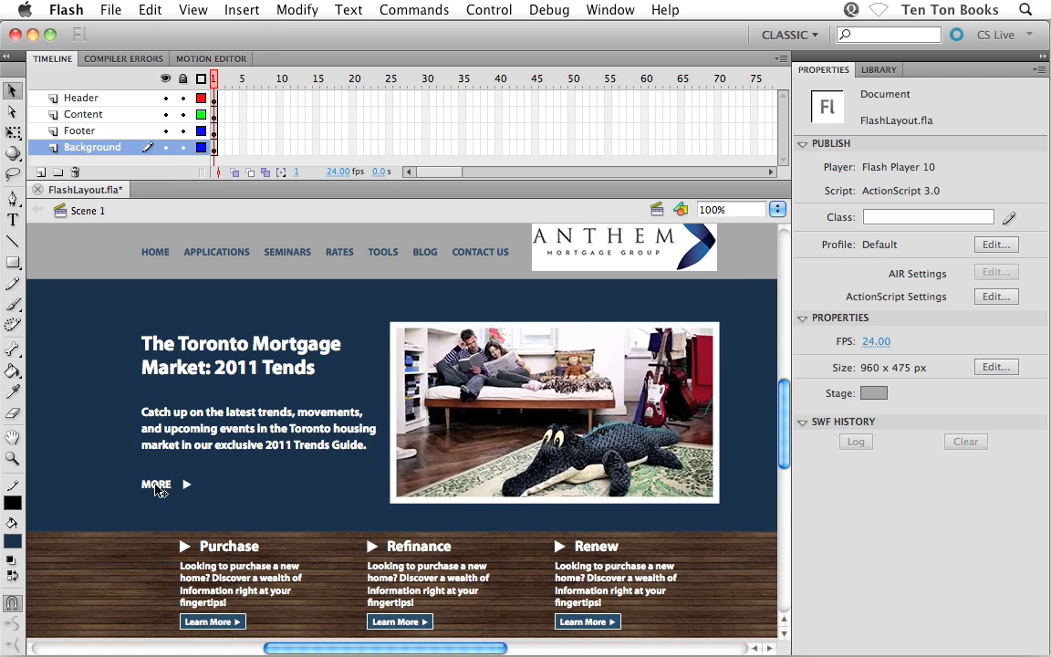
Convert the MORE text and the arrow beside it into one Button symbol named More_but.
click(150, 485)
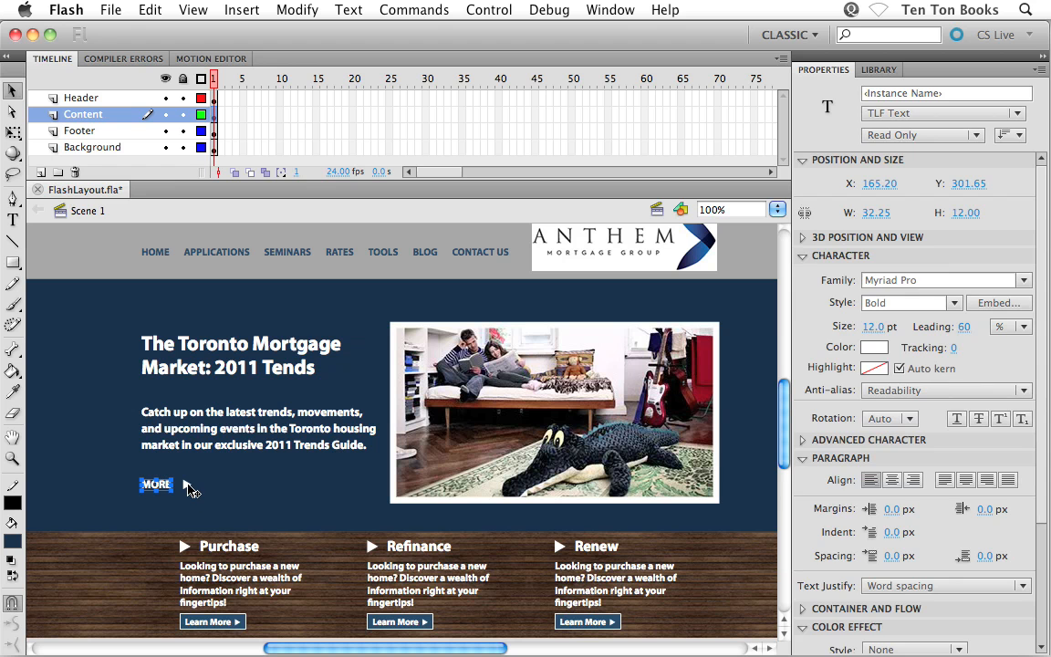
shift+click(187, 487)
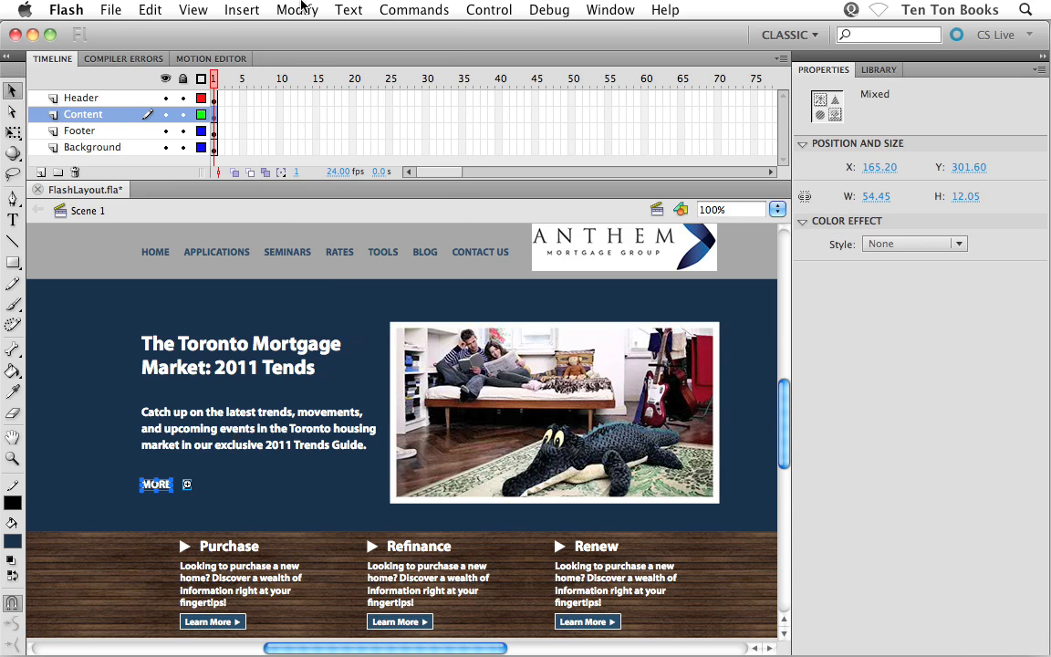
click(302, 7)
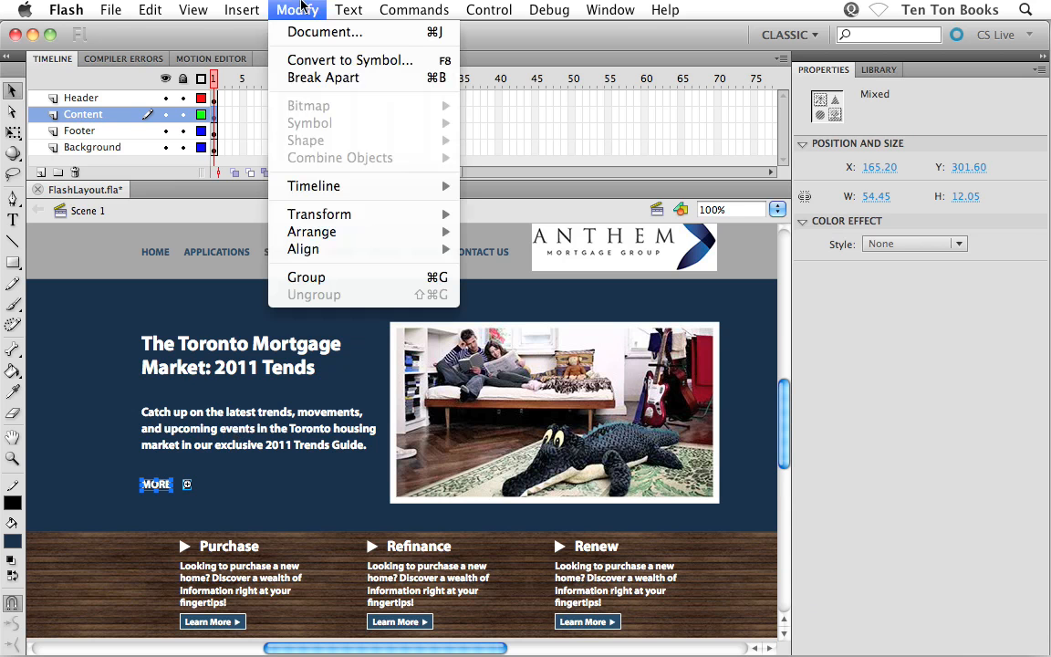
click(301, 61)
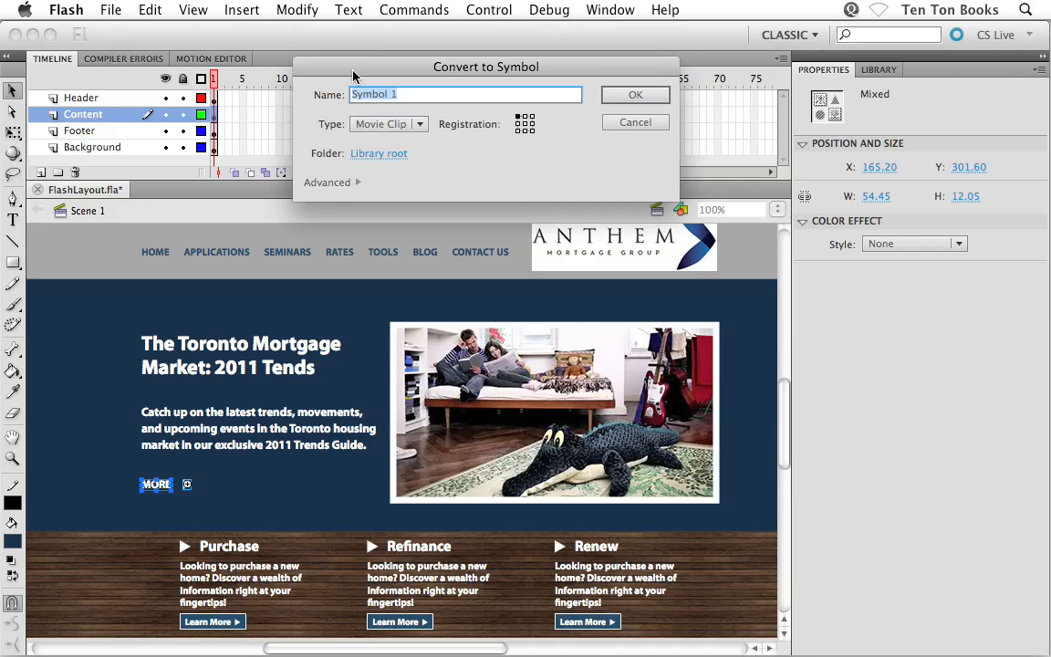
drag(317, 78, 276, 182)
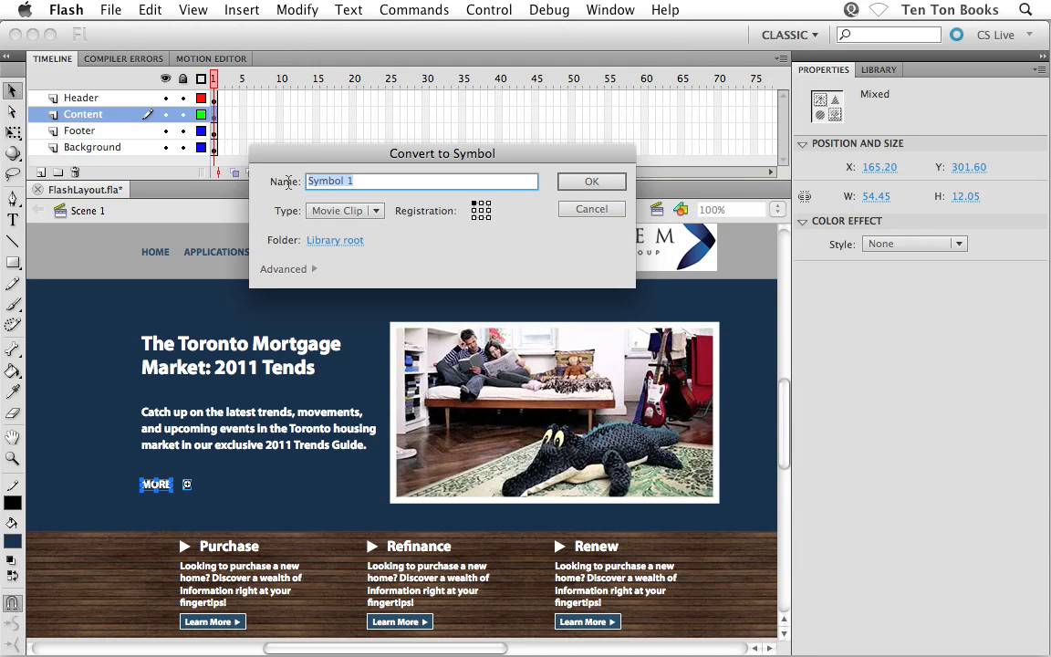
text(More_but)
click(326, 212)
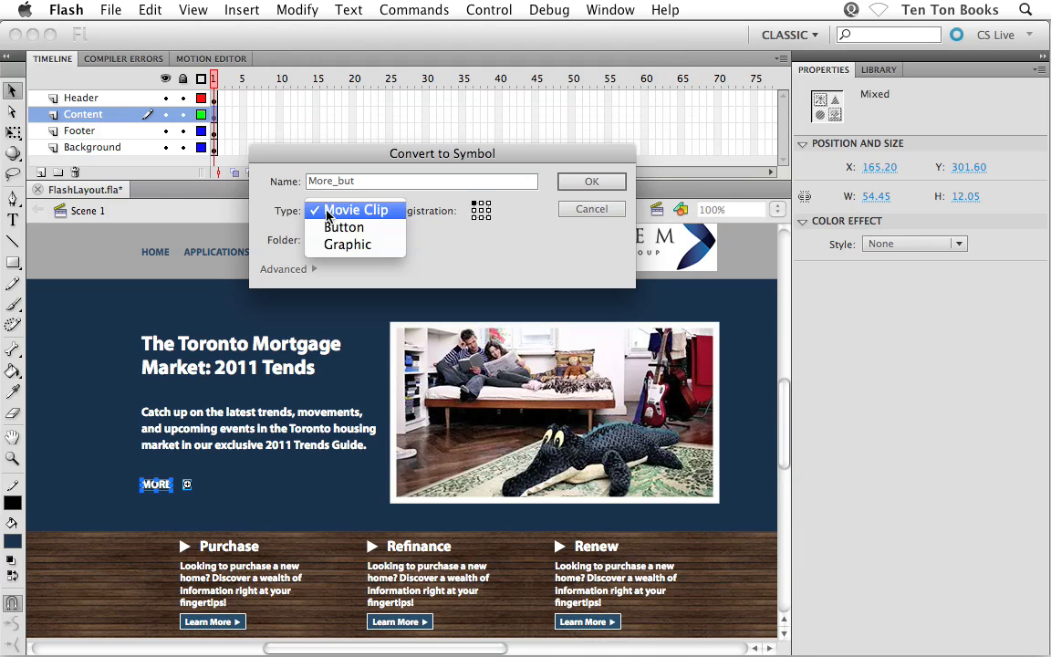
click(343, 227)
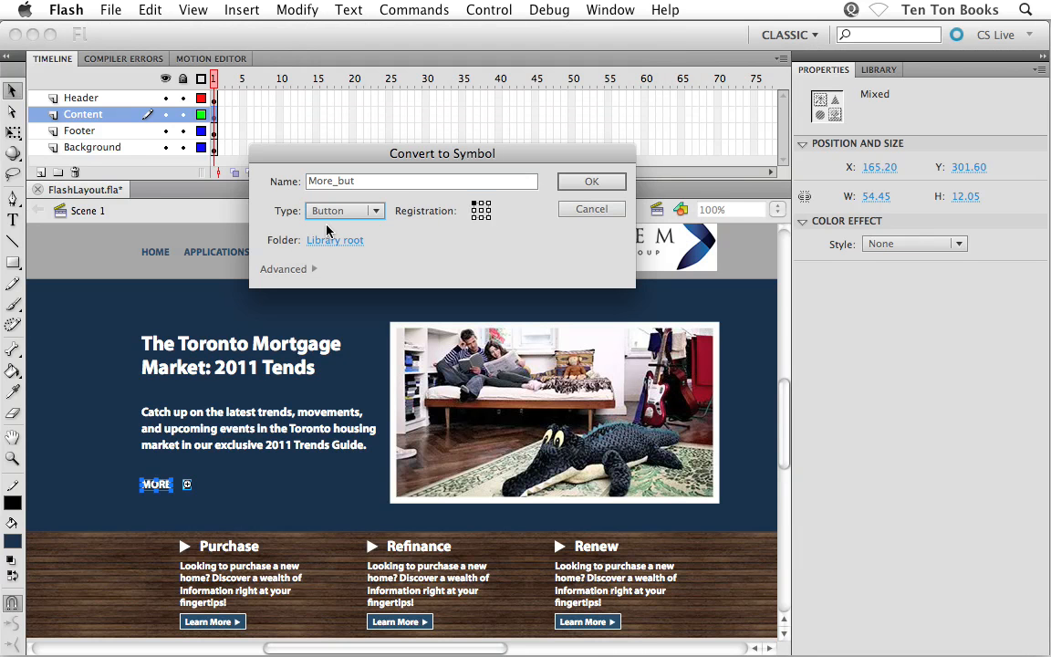
click(573, 184)
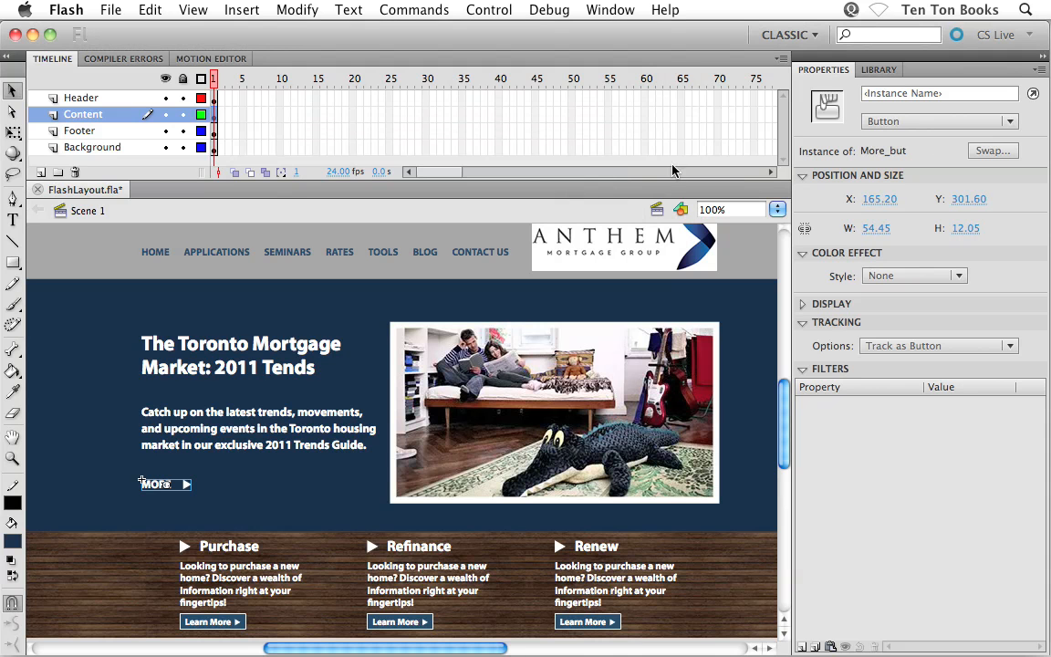
Open the More_but symbol from the library for editing.
click(878, 70)
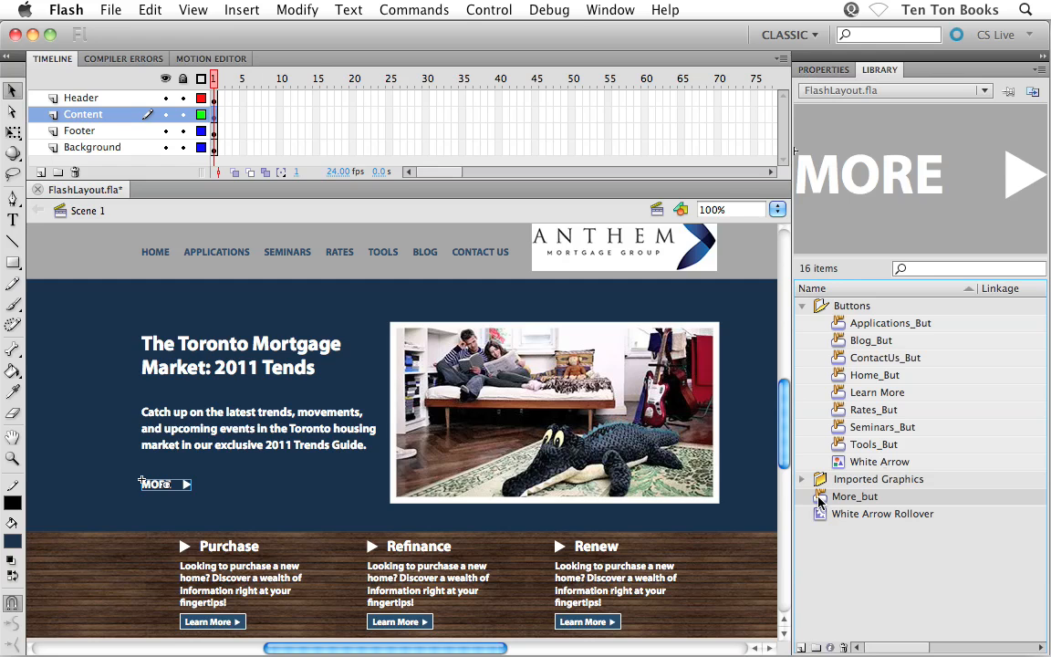
double_click(819, 501)
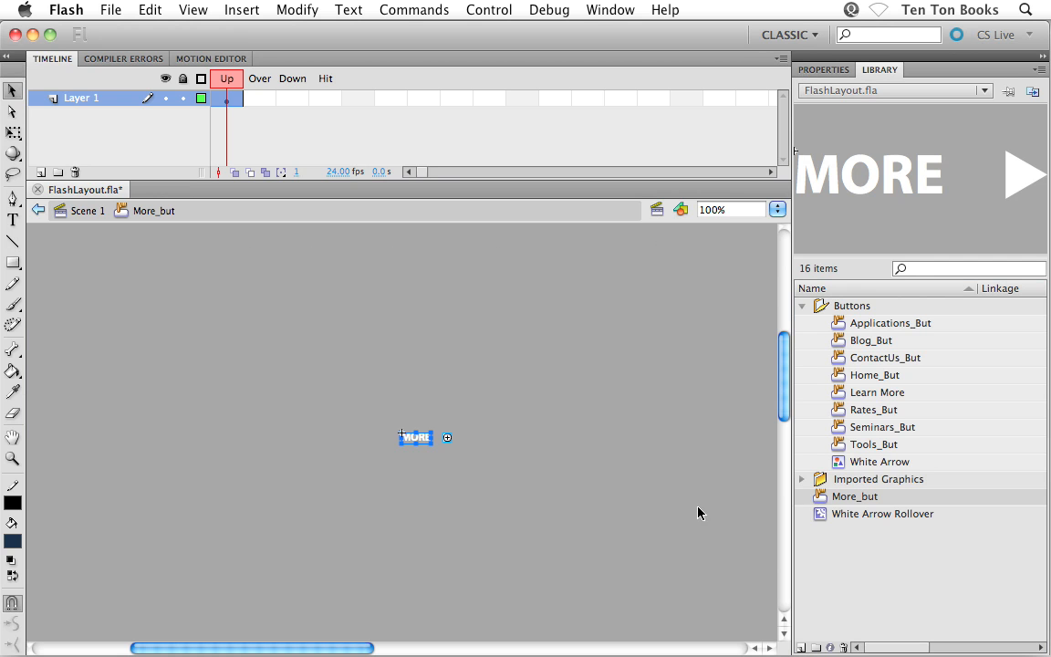
click(533, 505)
key(z)
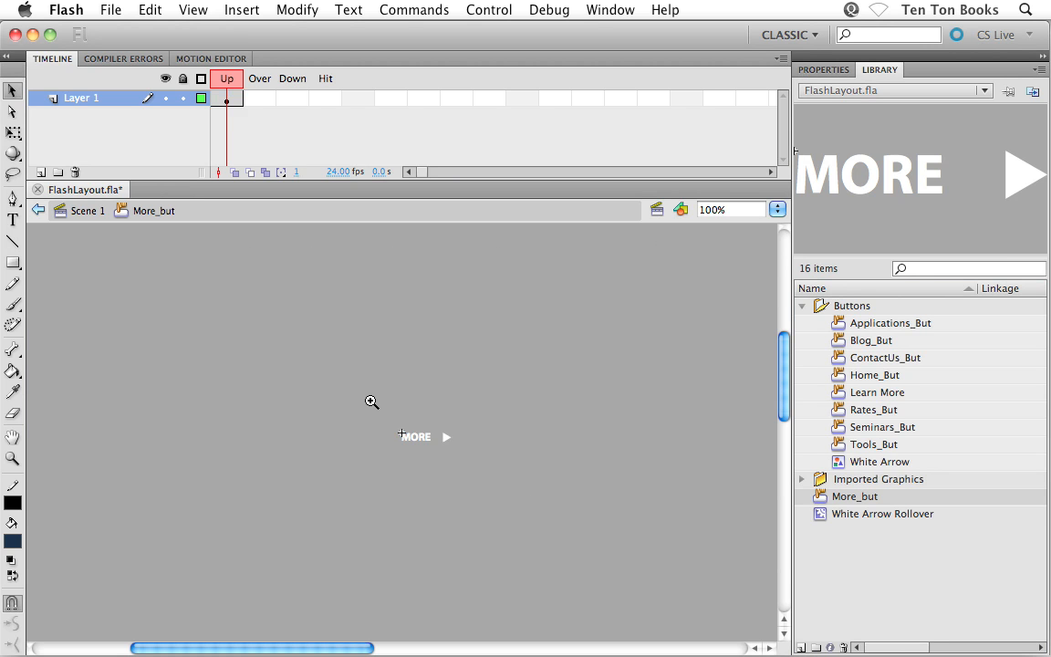
drag(370, 400, 490, 478)
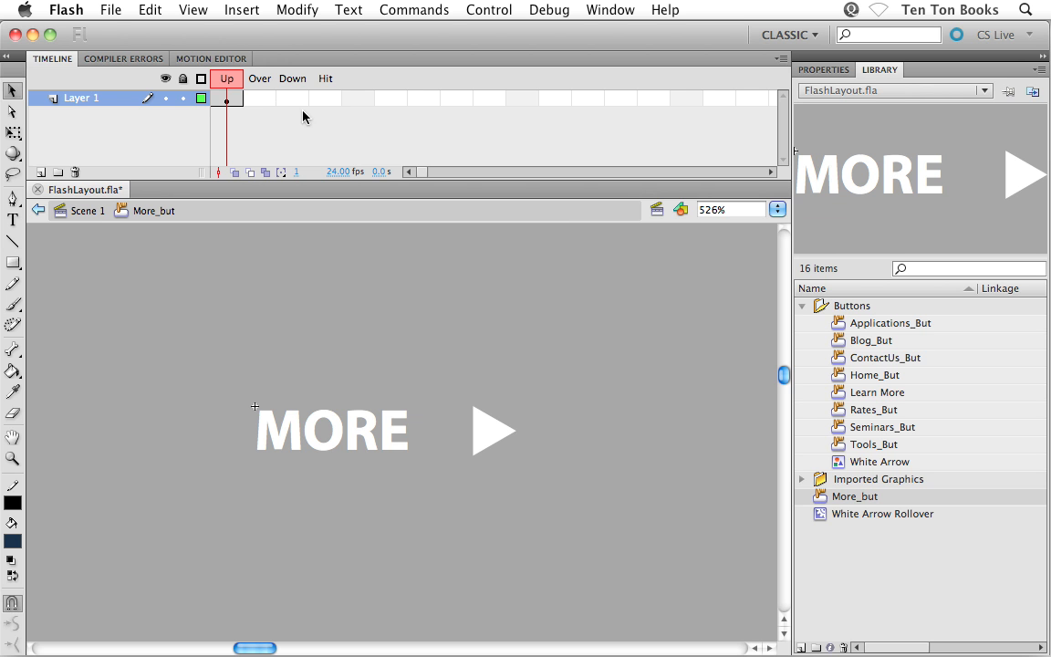
Insert keyframes in the Over, Down and Hit states of the More_but button.
click(263, 99)
key(F6)
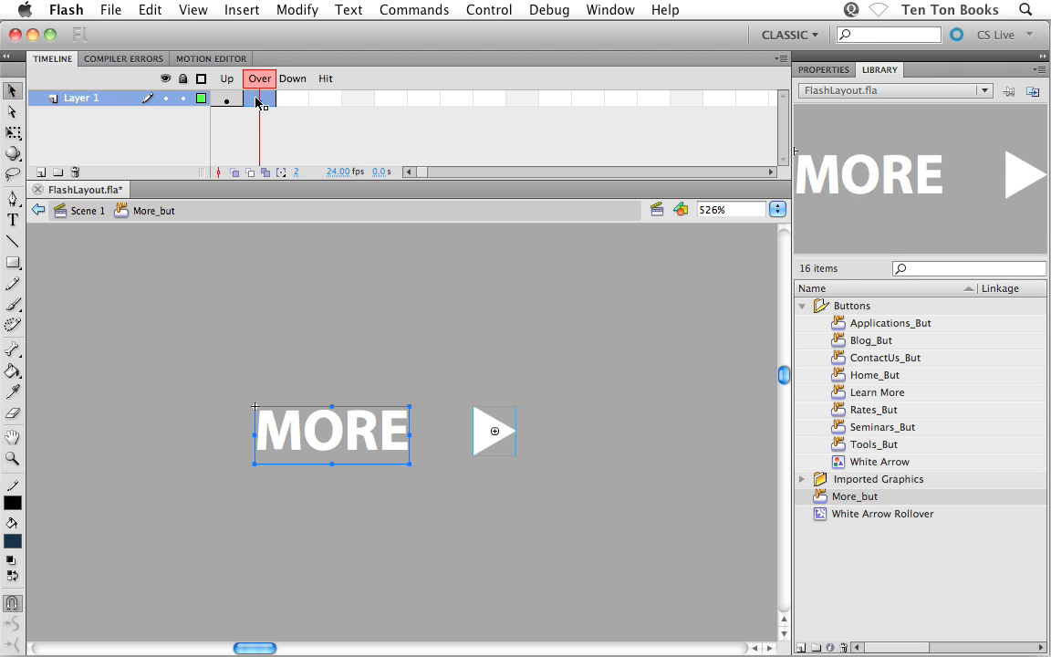
click(296, 106)
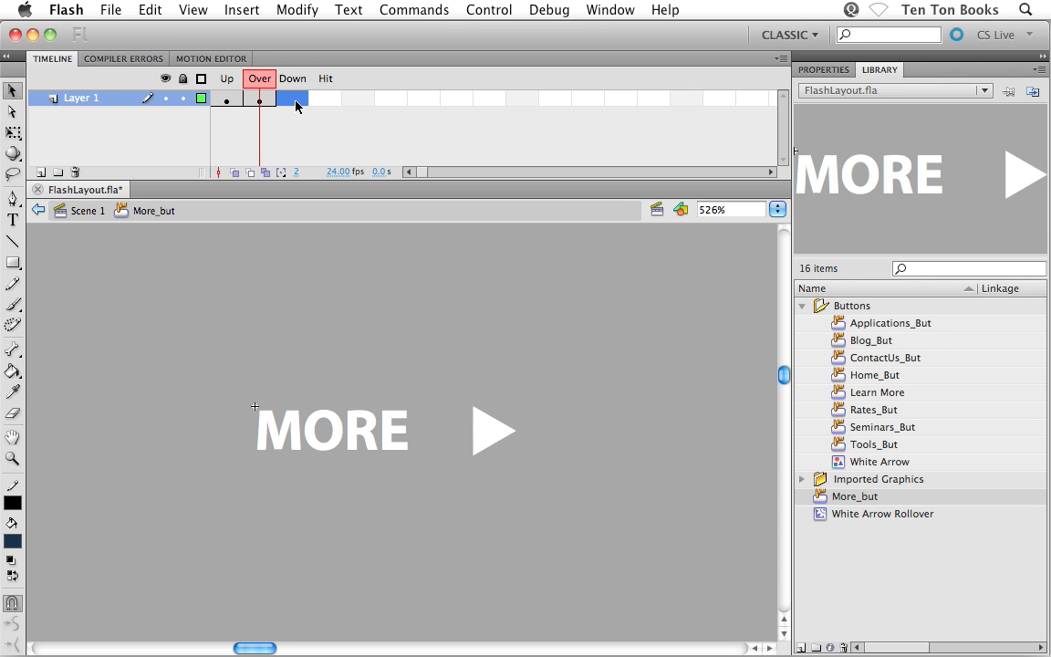
key(F6)
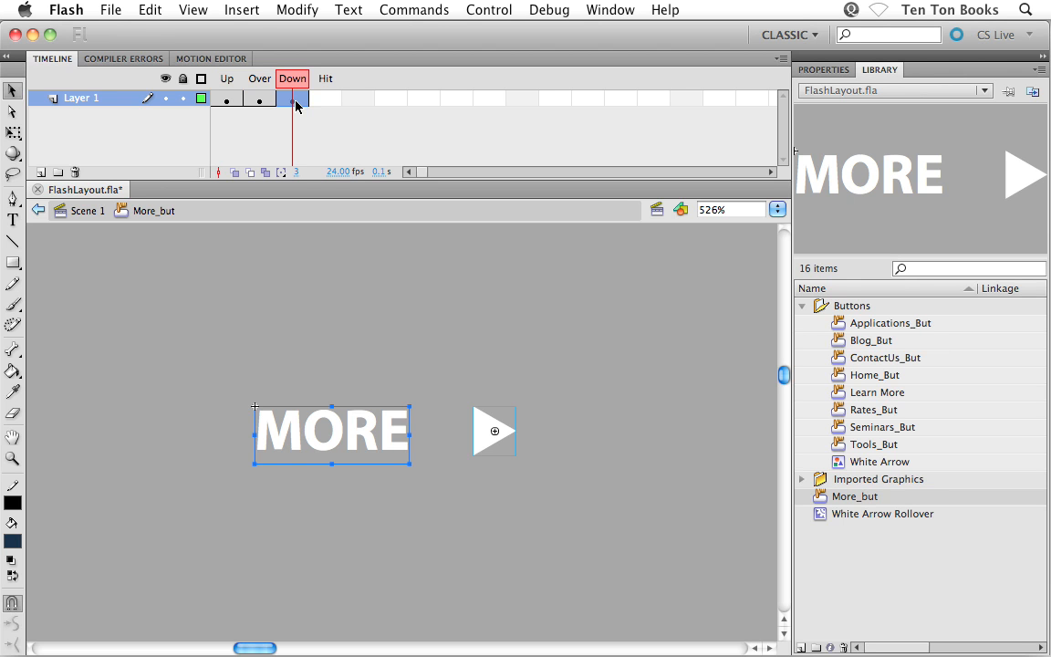
click(324, 99)
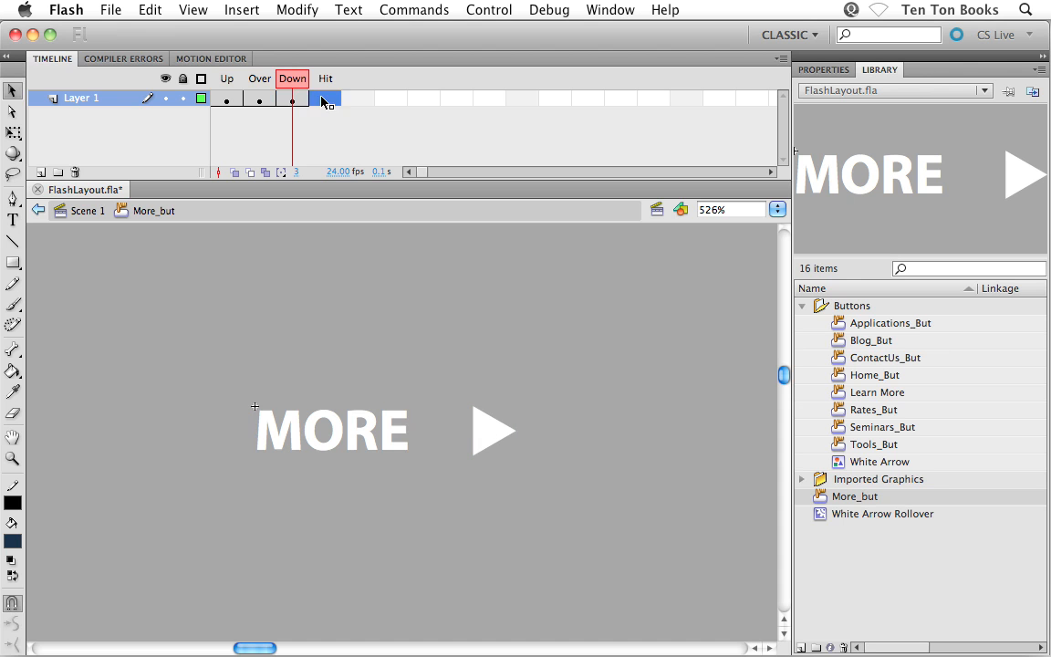
key(F6)
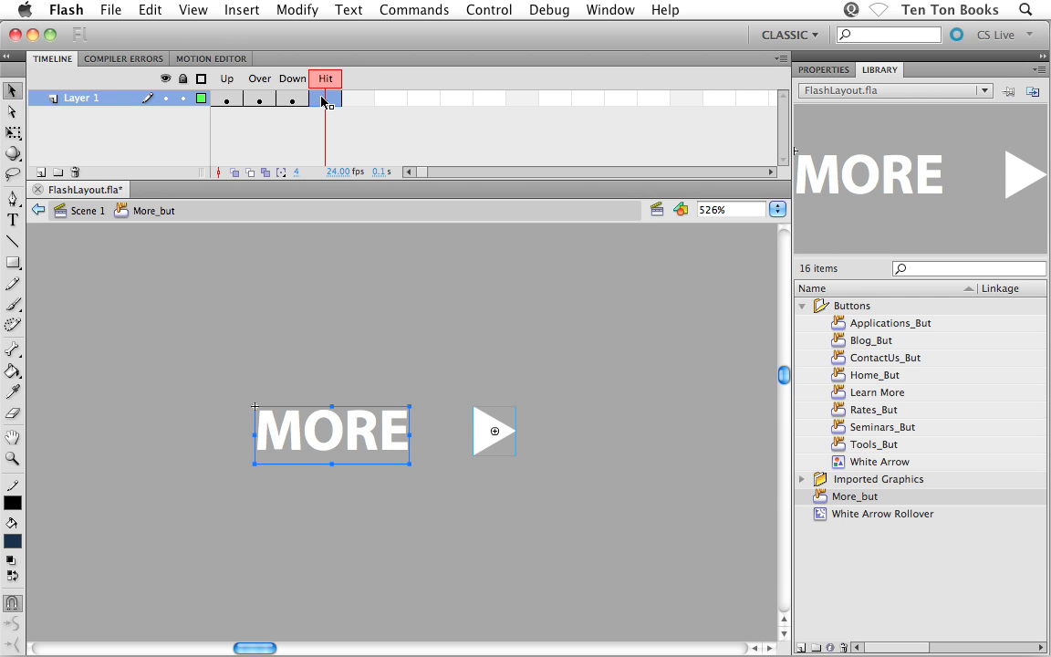
Recolor the MORE text in the button's Over state to RGB 98, 163, 214.
click(248, 99)
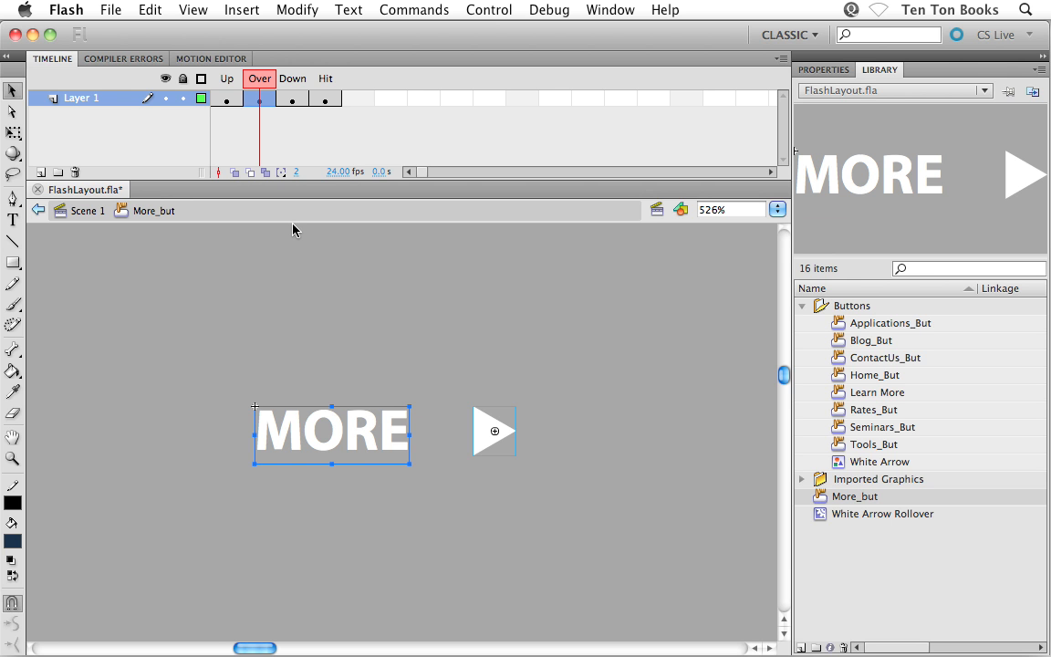
click(309, 332)
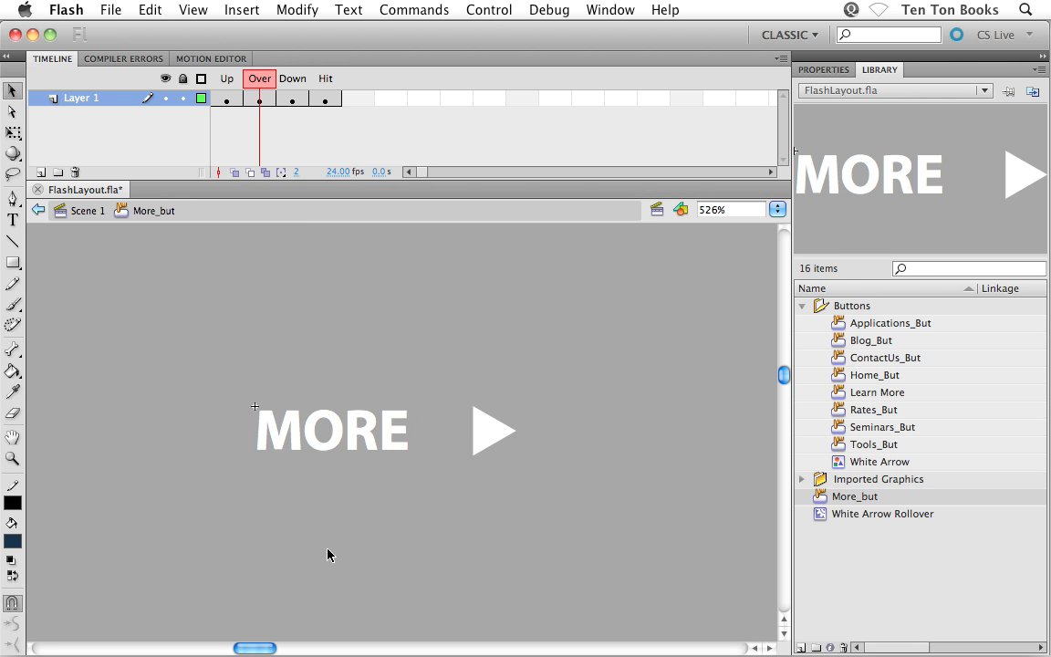
click(330, 445)
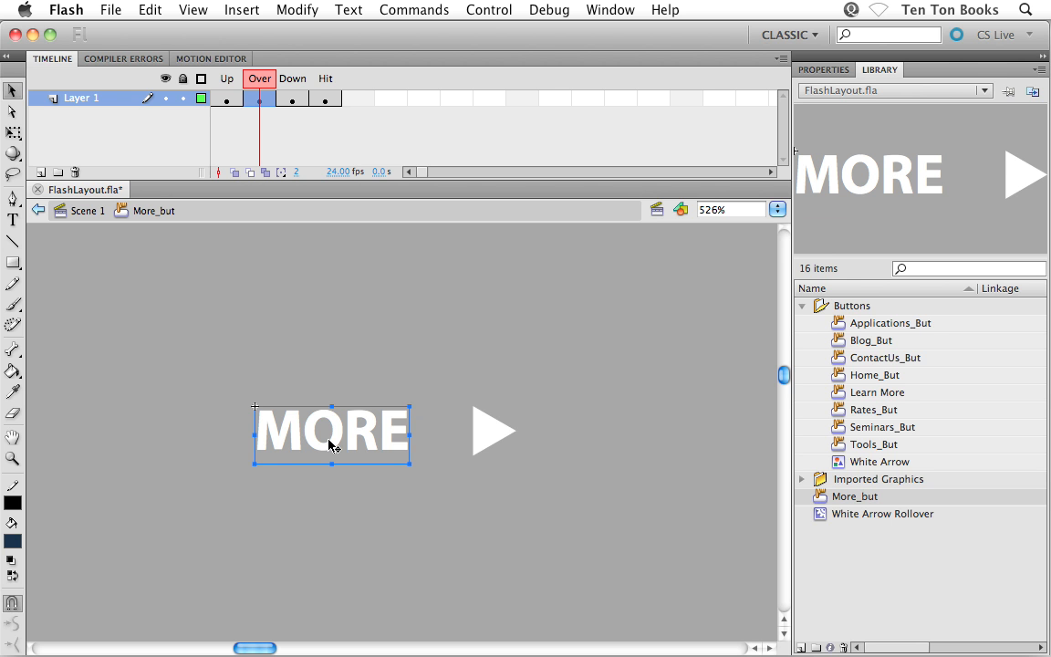
double_click(328, 445)
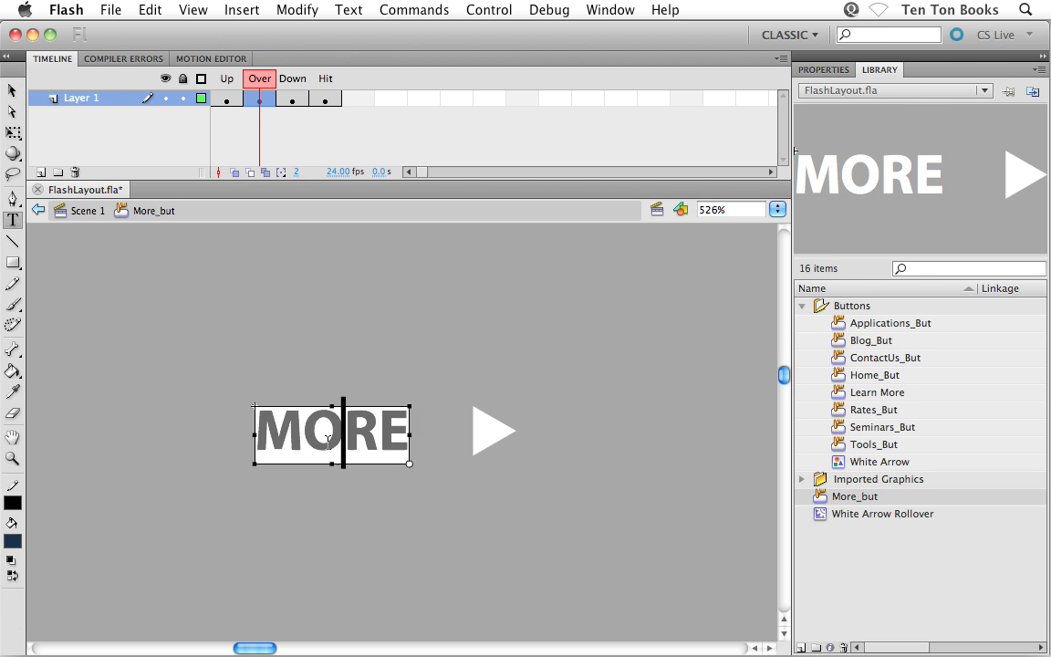
drag(271, 435, 405, 436)
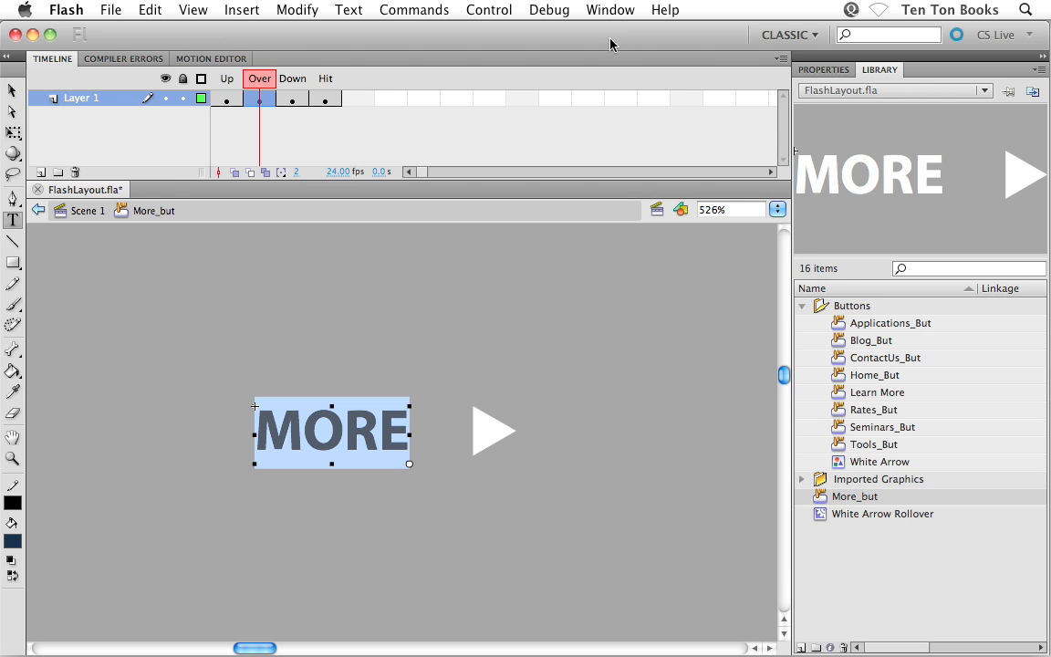
click(607, 10)
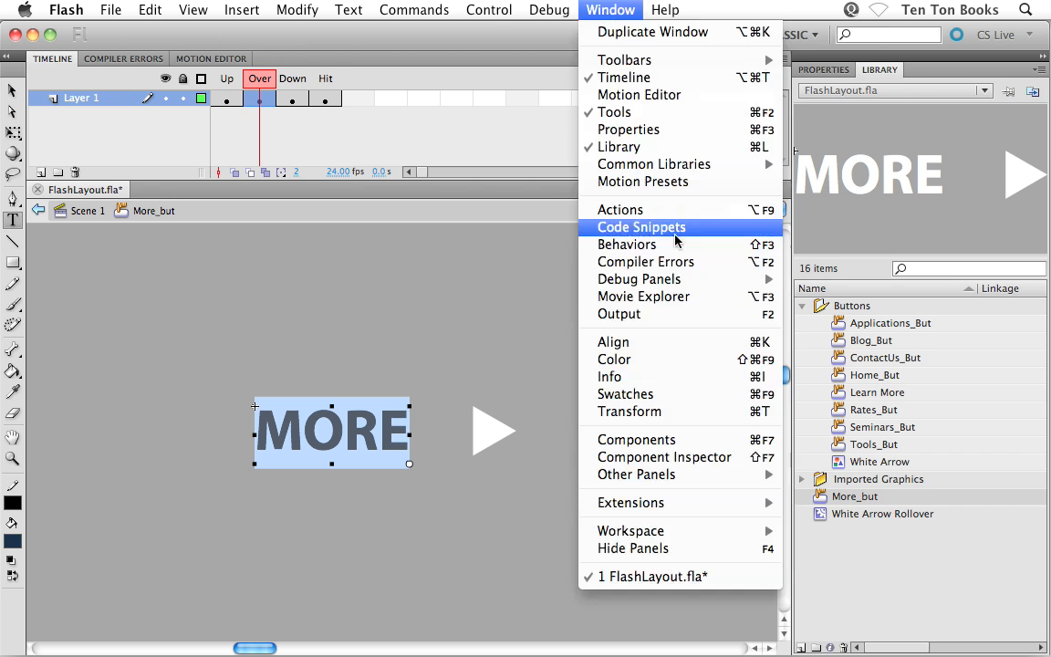
click(655, 360)
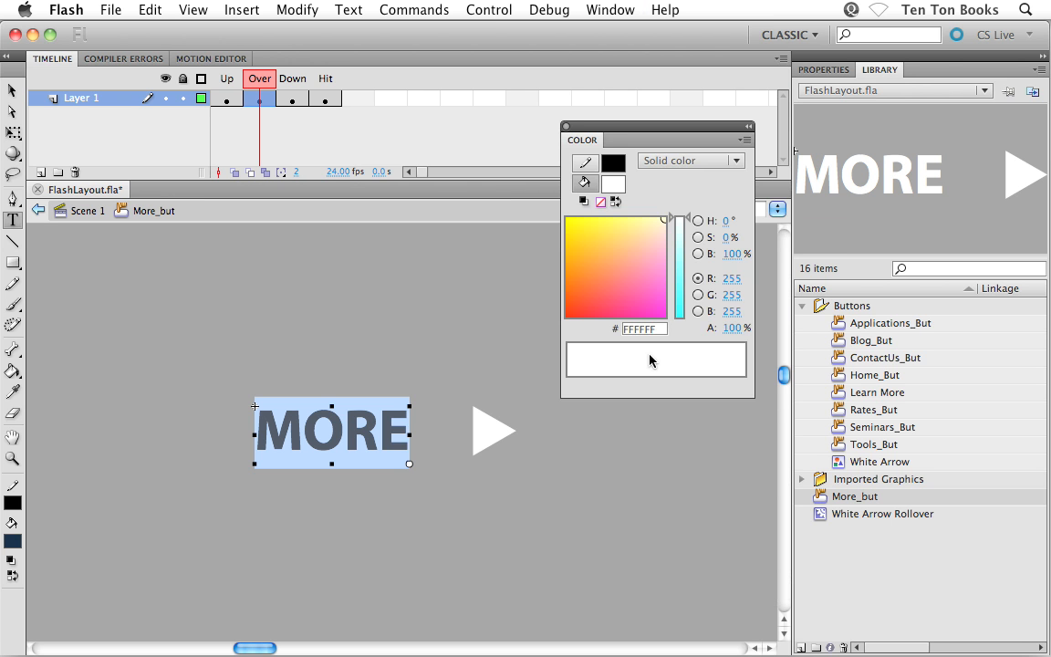
click(731, 281)
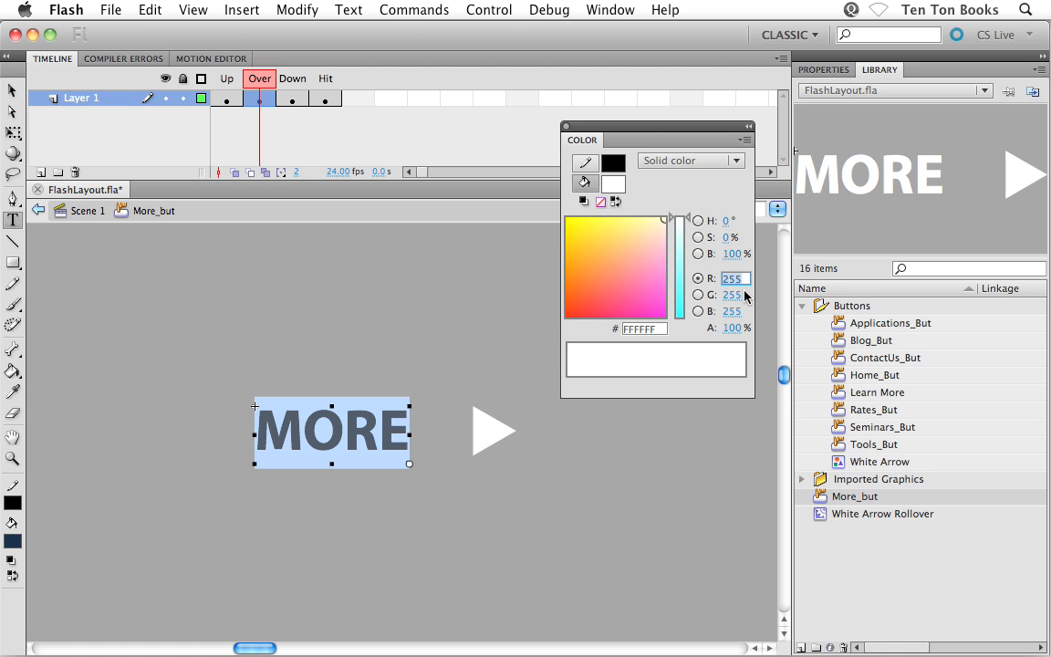
text(98)
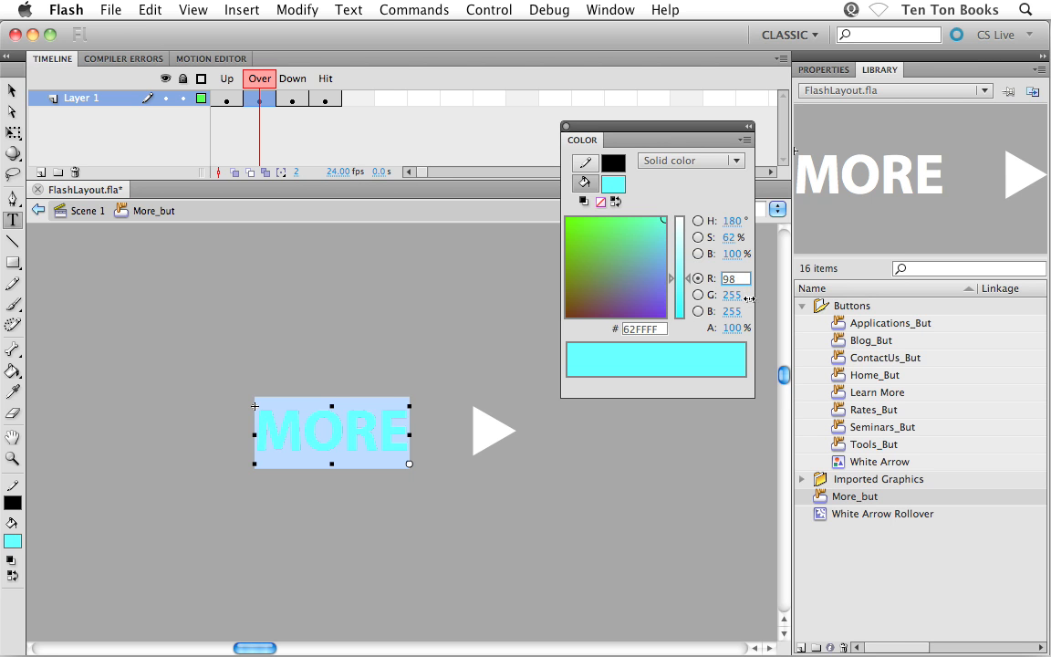
key(Tab)
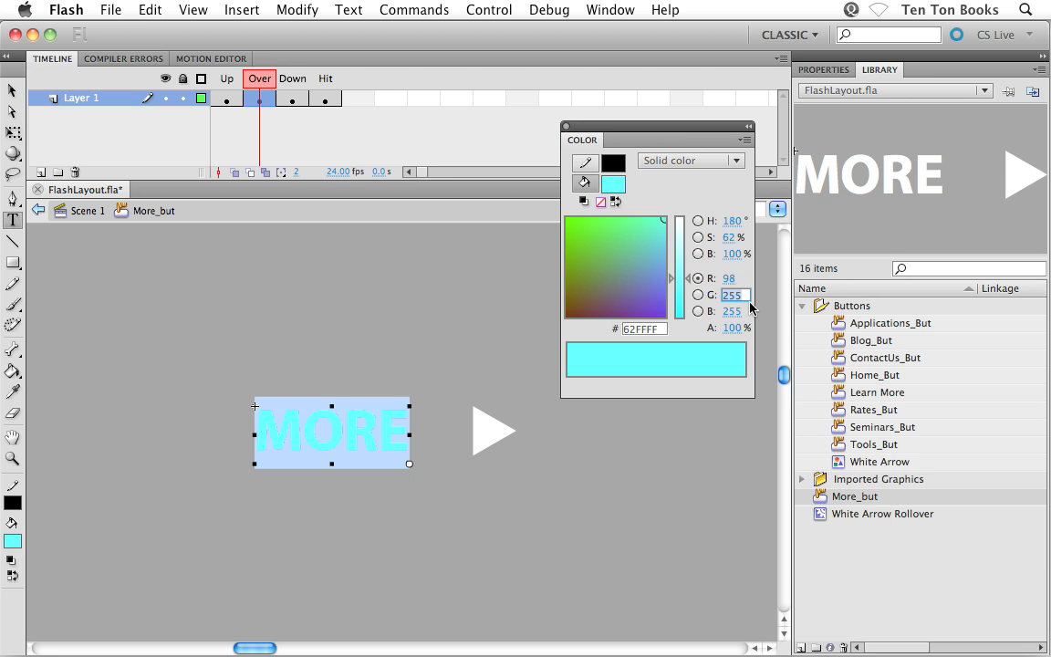
text(163)
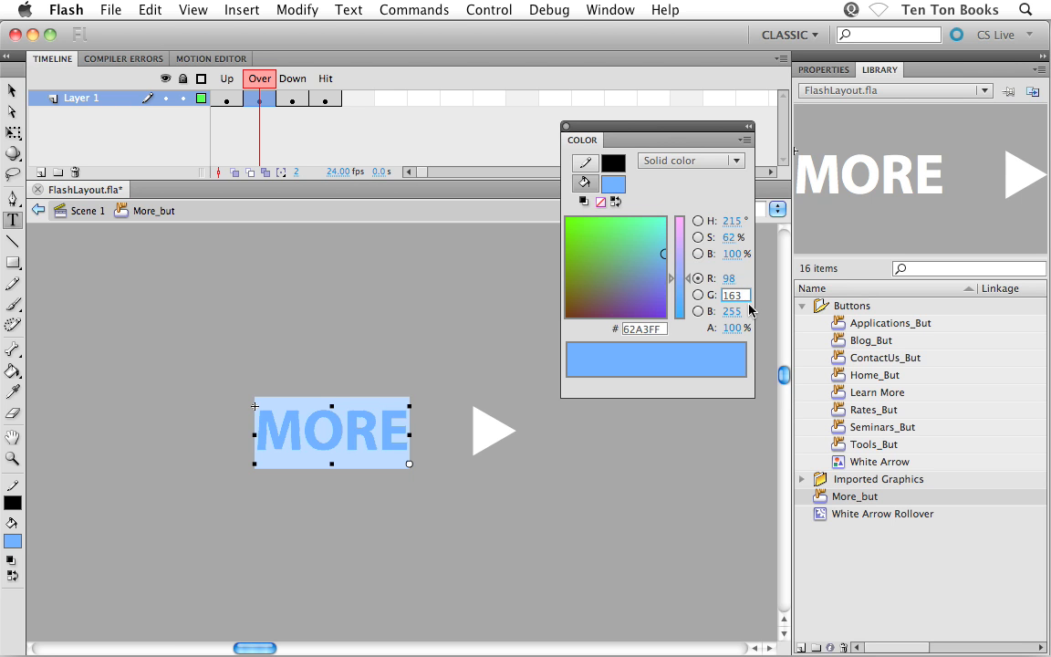
click(736, 313)
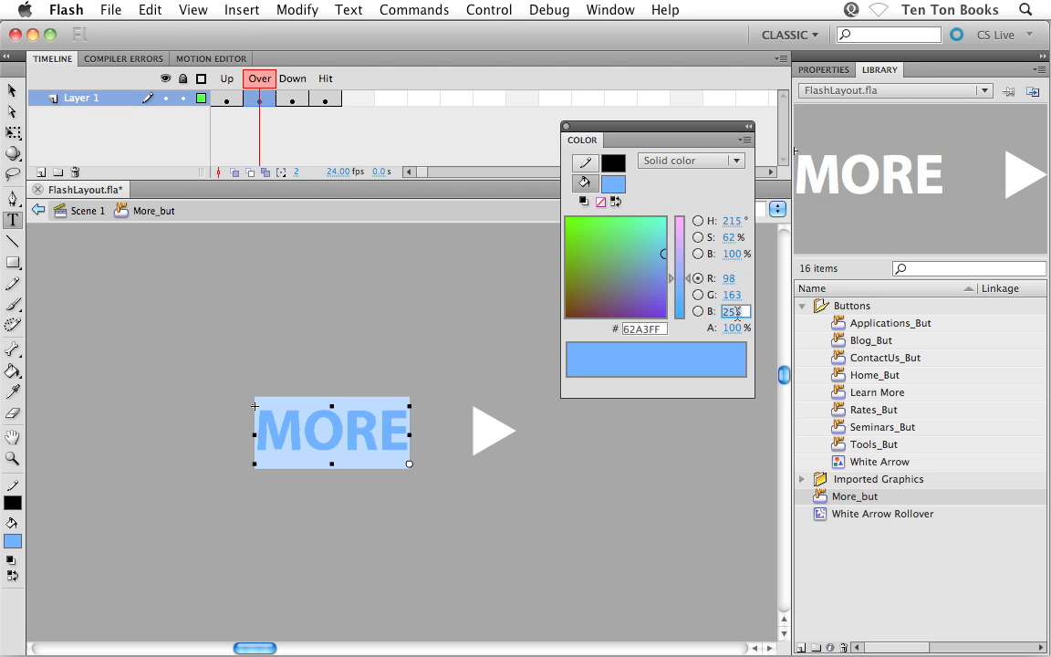
text(214)
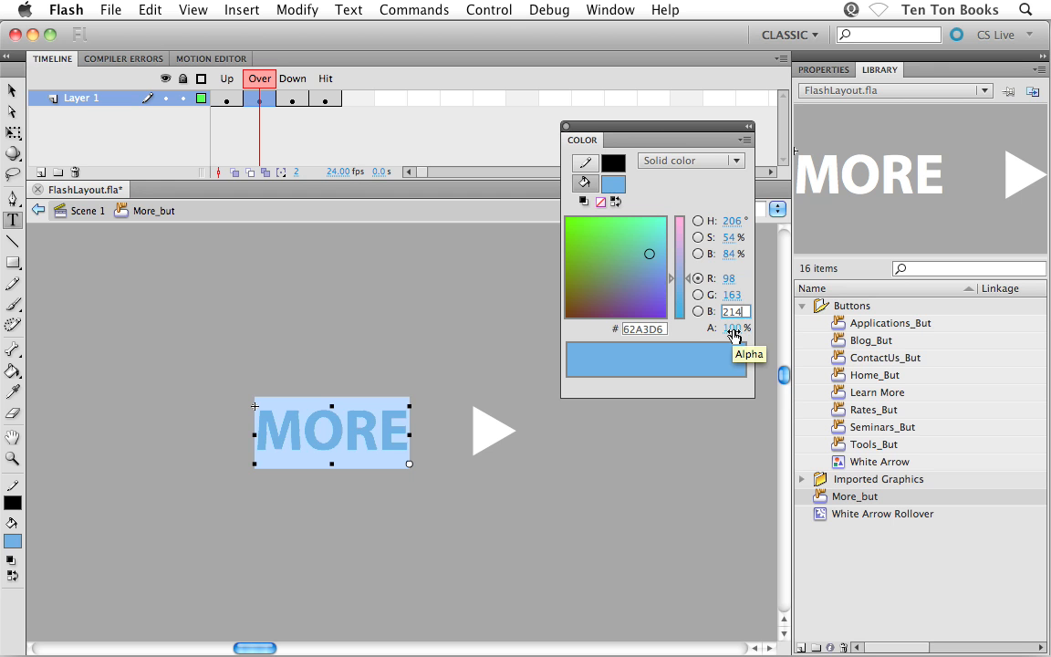
key(Return)
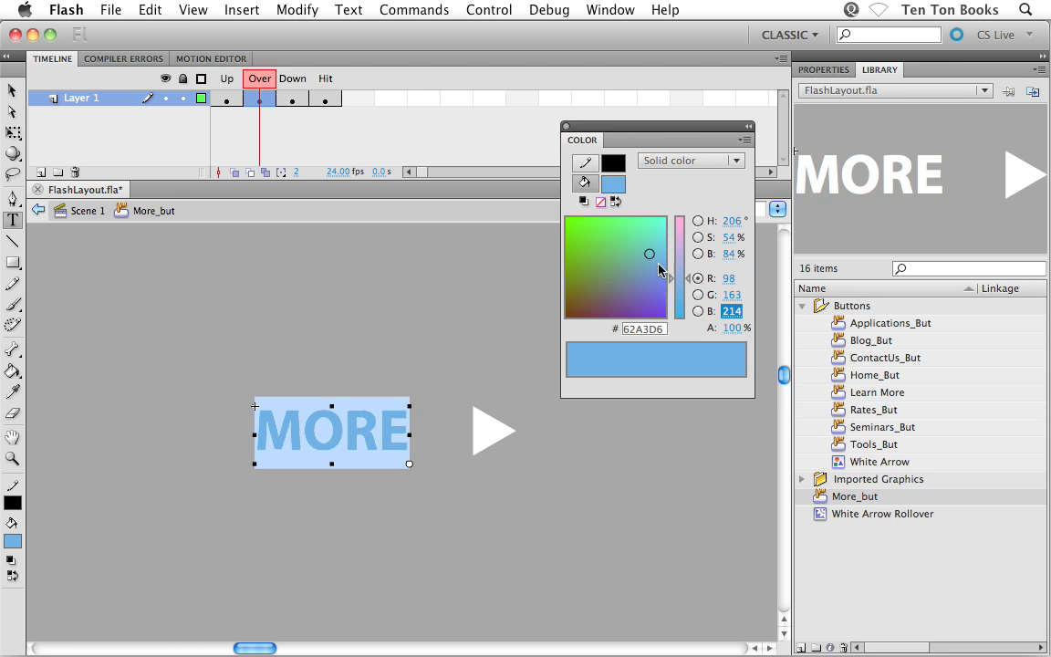
click(566, 127)
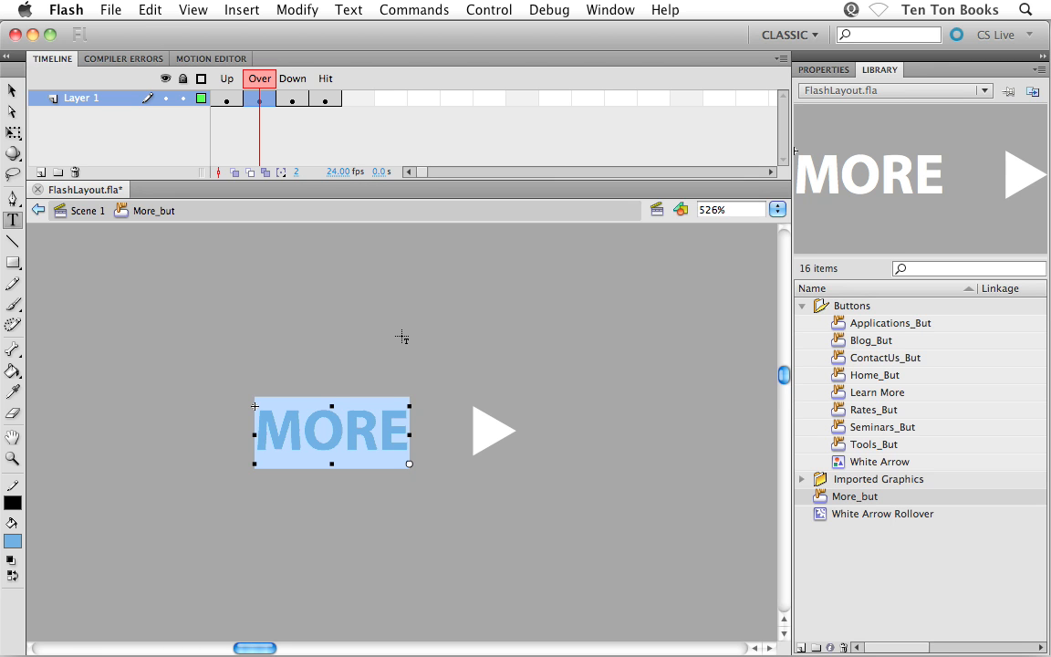
click(12, 90)
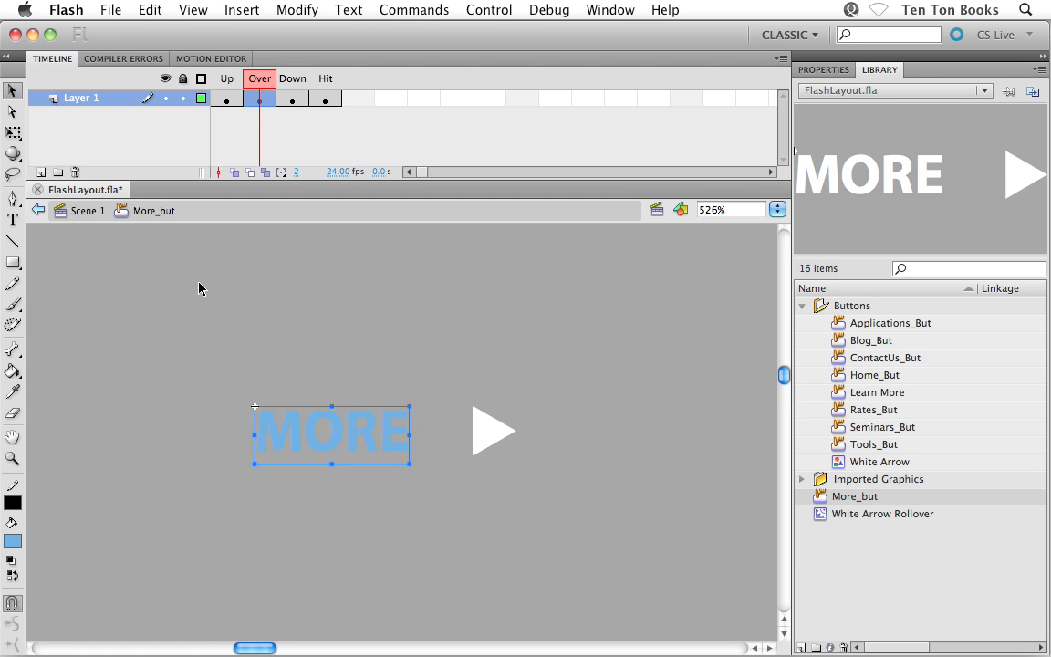
click(192, 274)
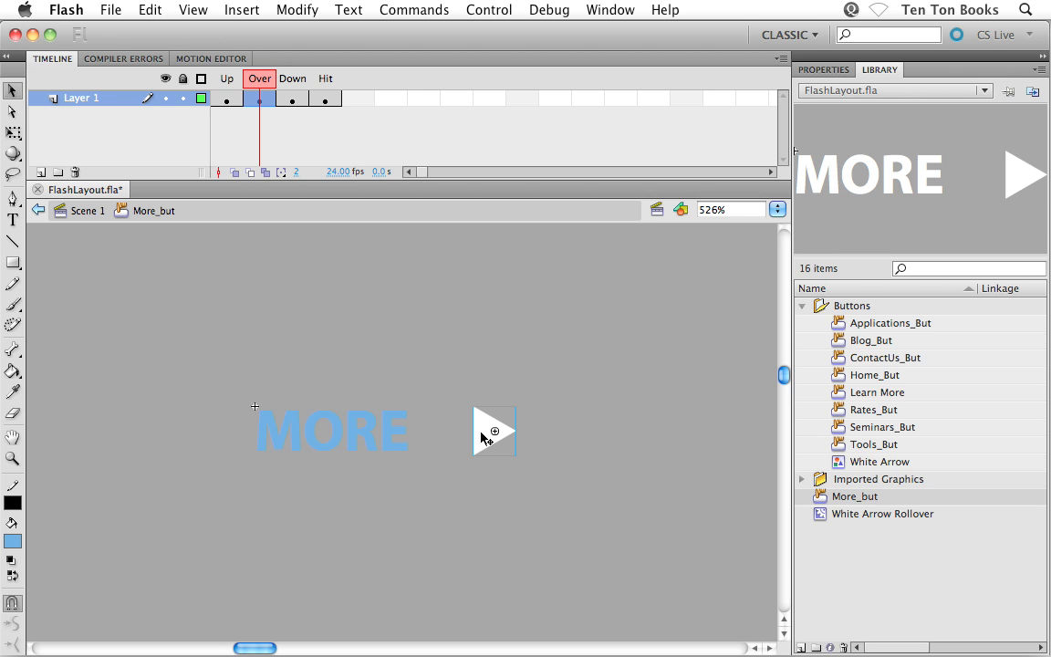
Add the White Arrow Rollover symbol to the button's Over state and align it exactly over the existing white arrow.
click(821, 519)
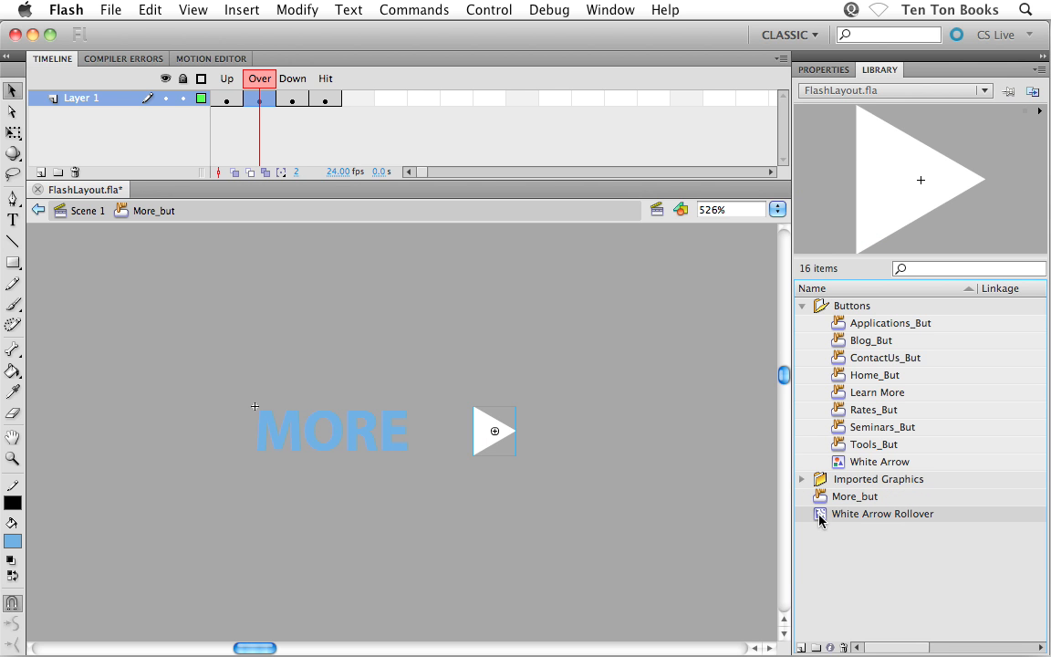
drag(821, 519, 505, 456)
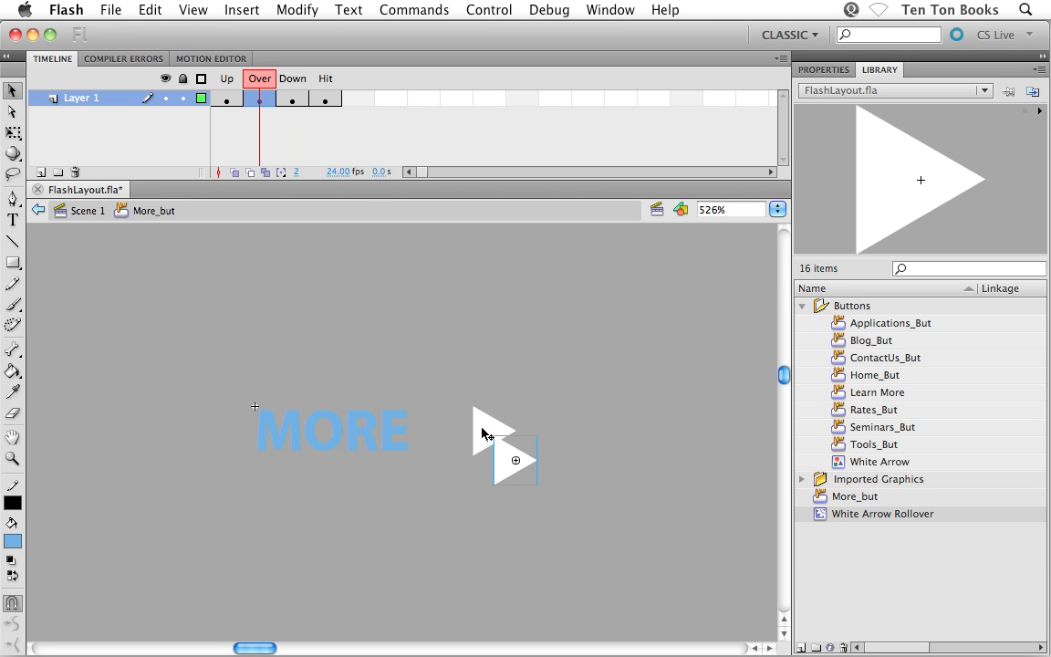
click(484, 430)
click(545, 427)
drag(446, 384, 586, 517)
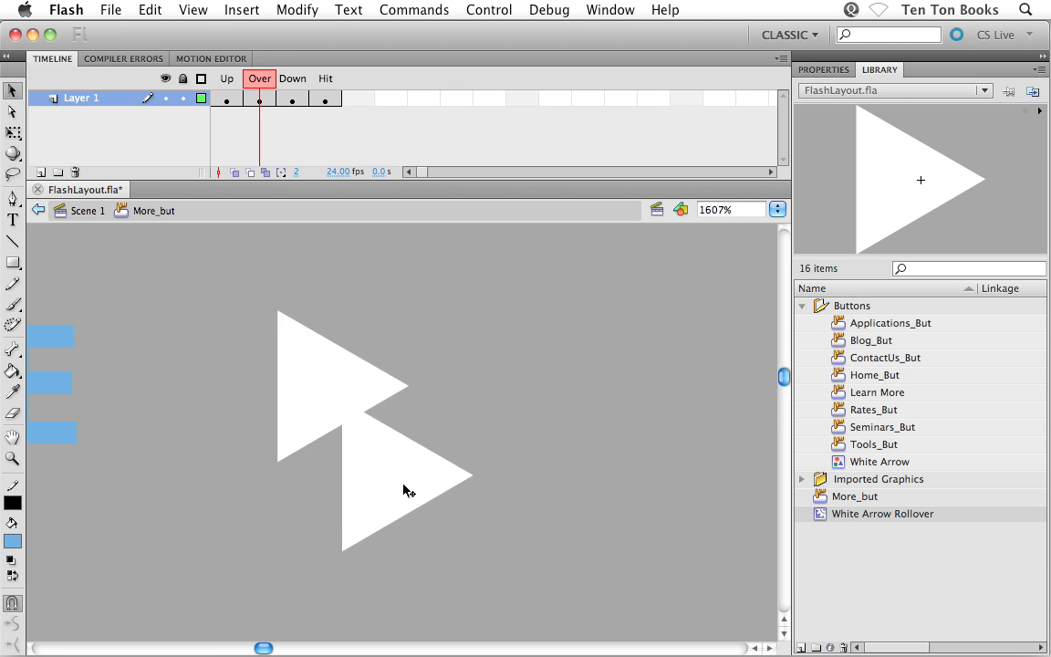
click(366, 522)
drag(366, 522, 307, 427)
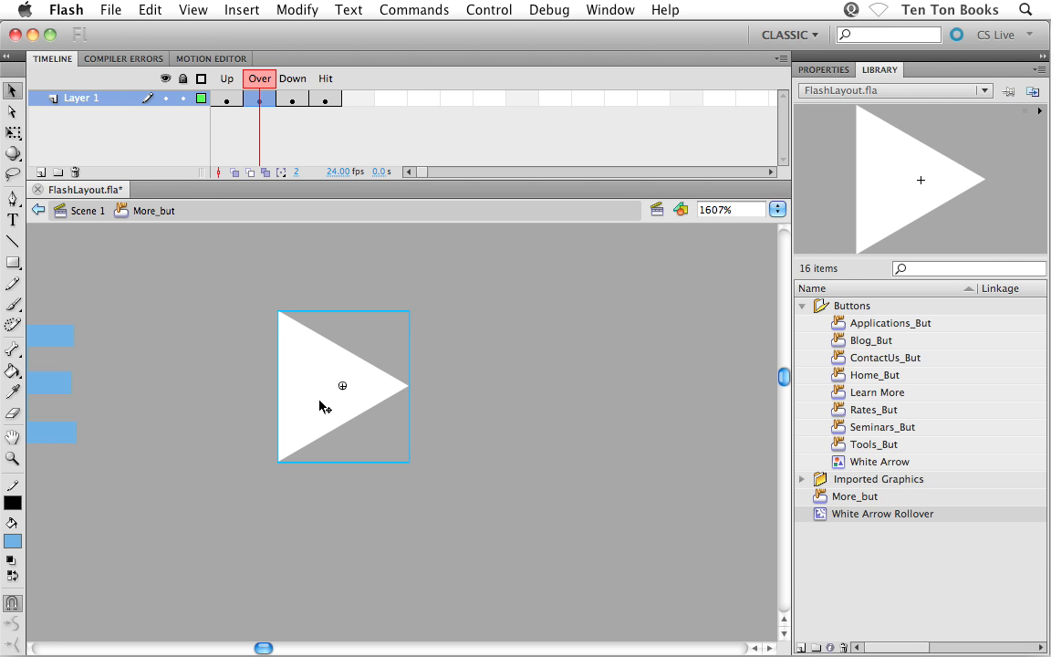
Replace the original arrow in the Over state by deleting it and pasting the White Arrow Rollover in place, and save the file.
double_click(319, 402)
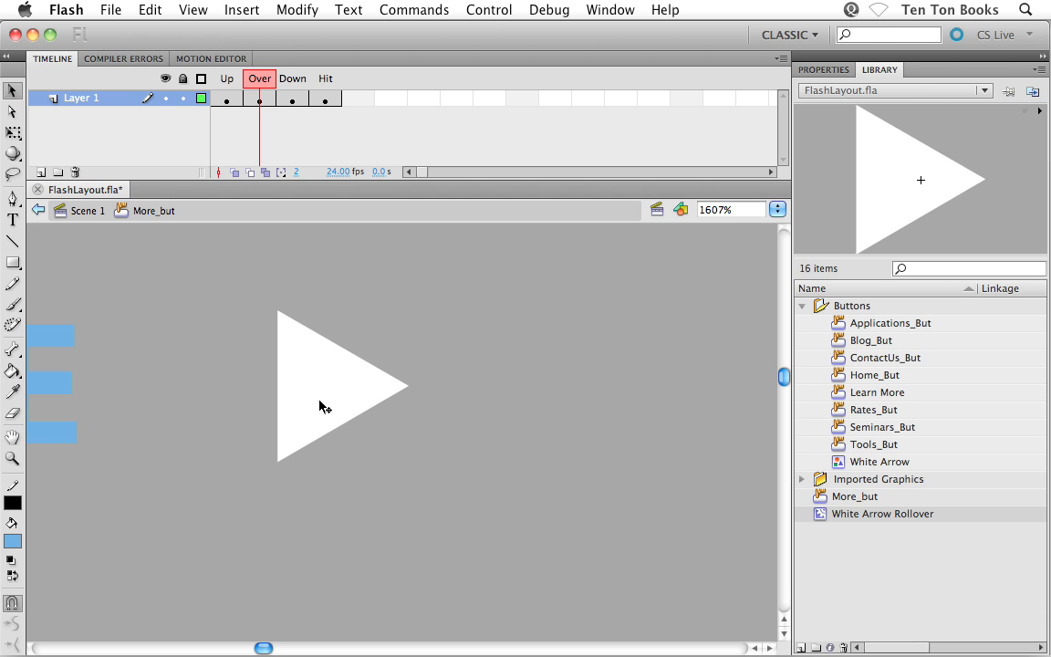
click(320, 406)
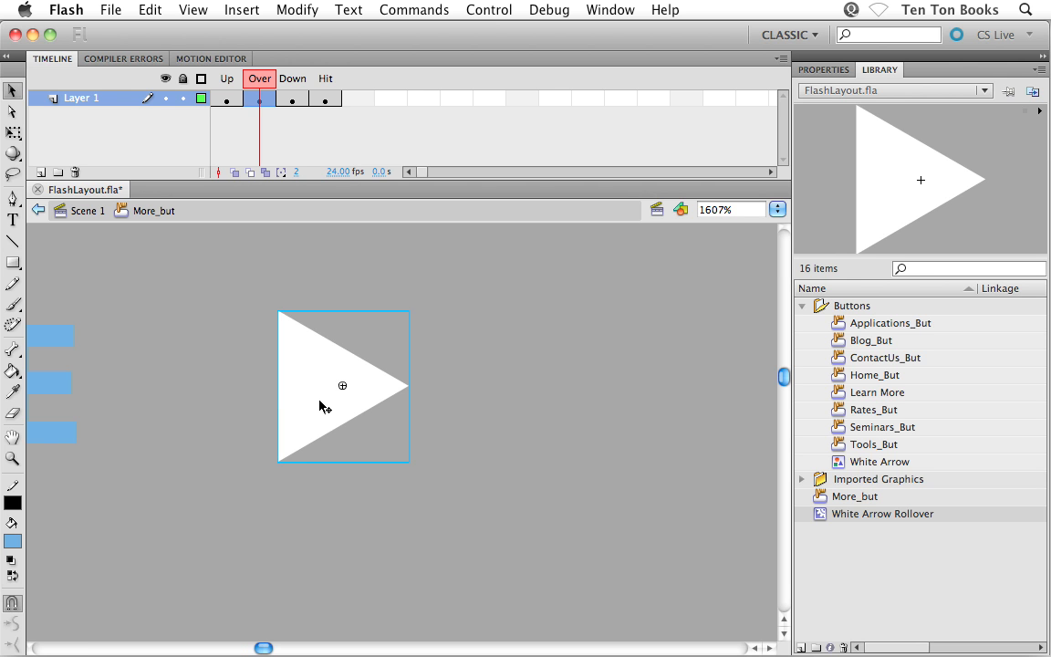
key(Delete)
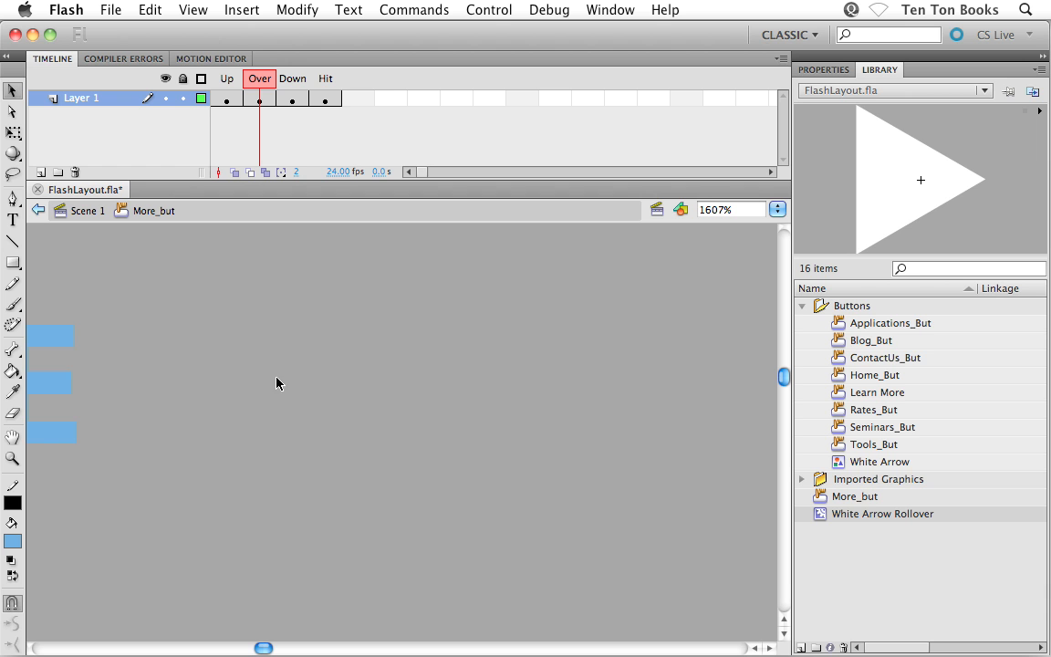
click(150, 11)
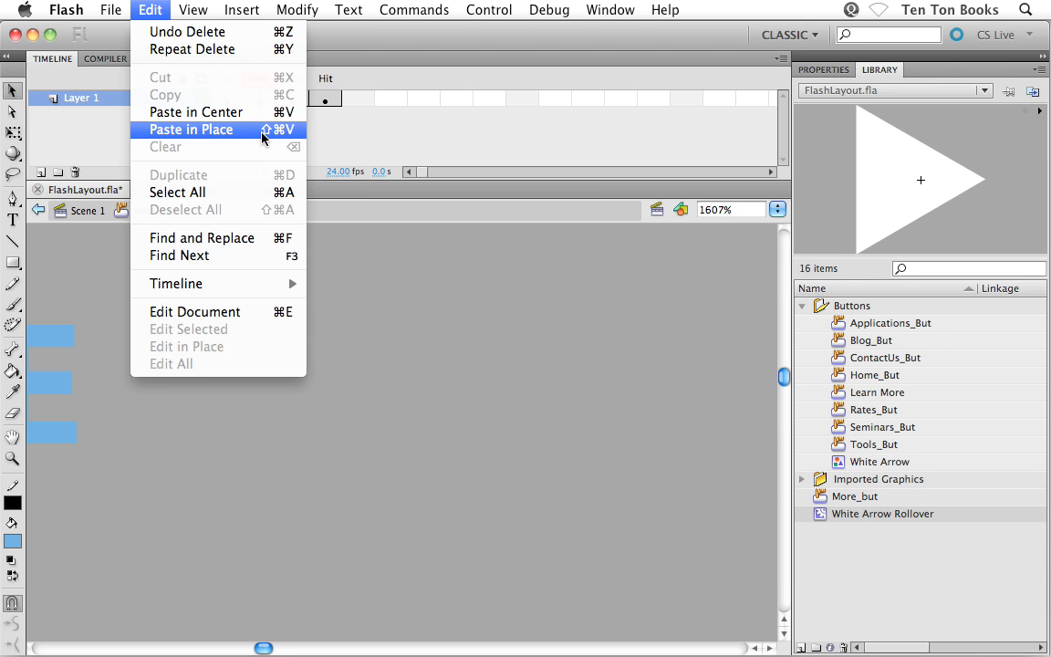
click(245, 136)
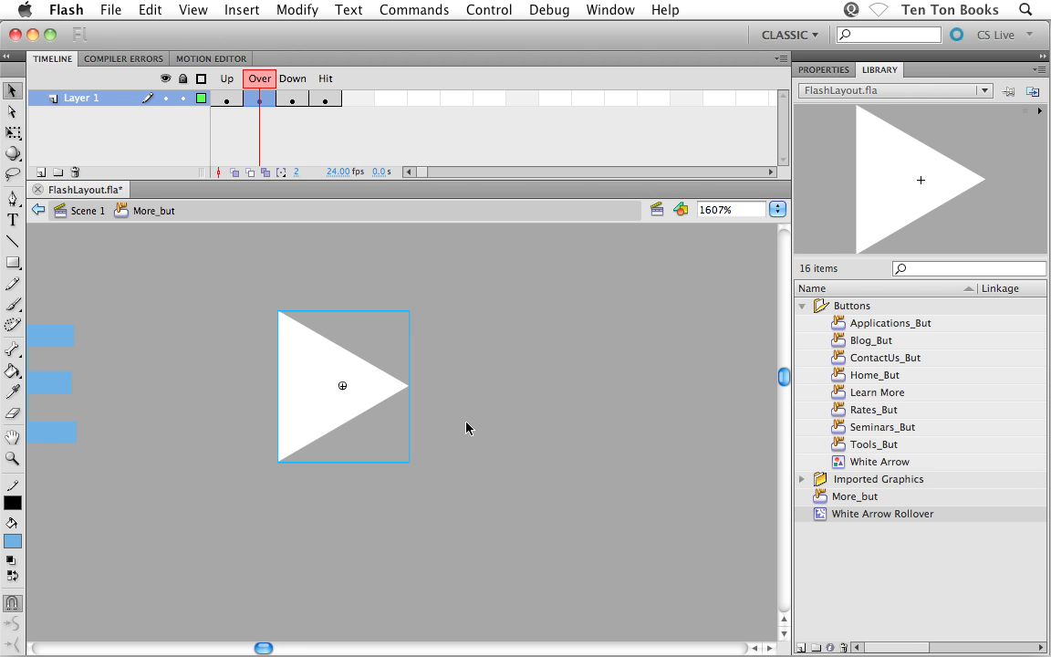
click(530, 429)
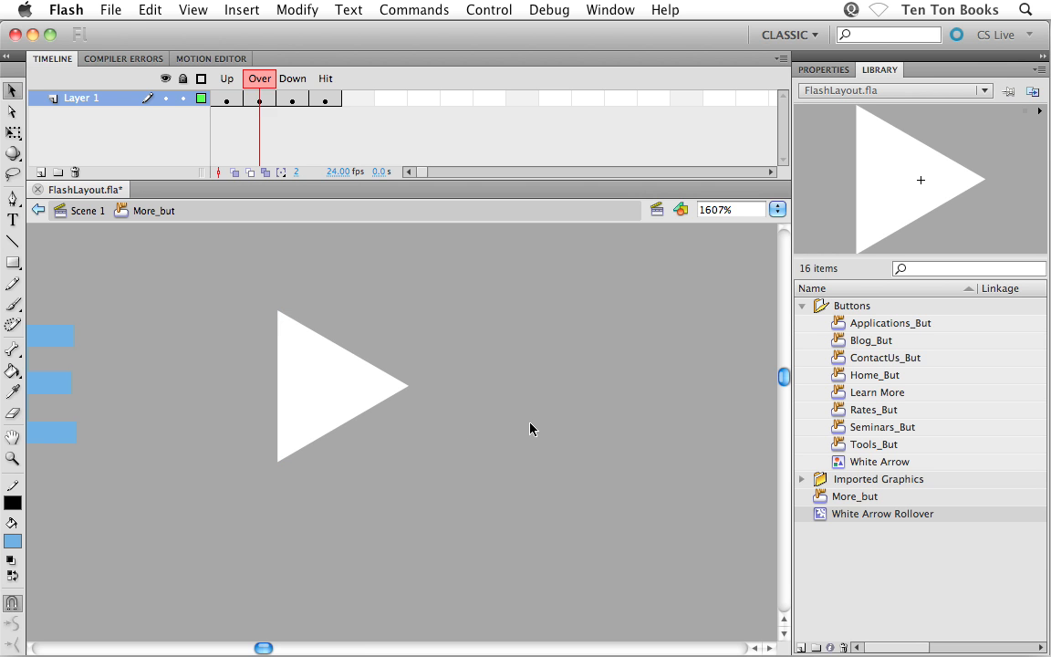
key(super+s)
Set the document's stage background color to white and save the file.
click(824, 69)
click(873, 392)
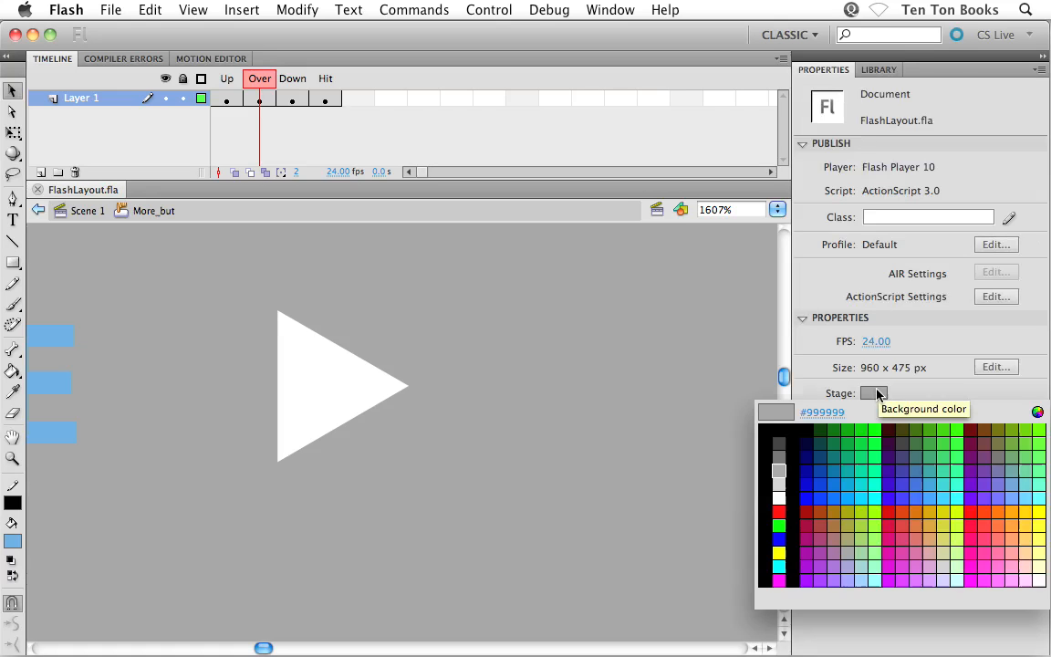
click(779, 496)
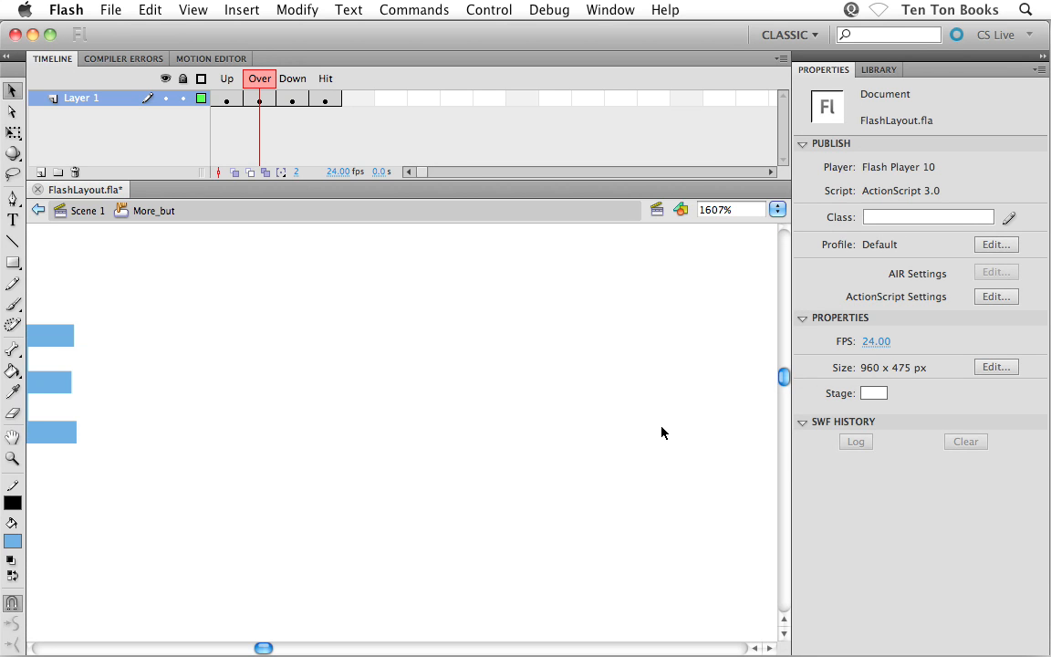
key(super+s)
Test the movie to check the MORE button's rollover, and close the preview.
click(490, 10)
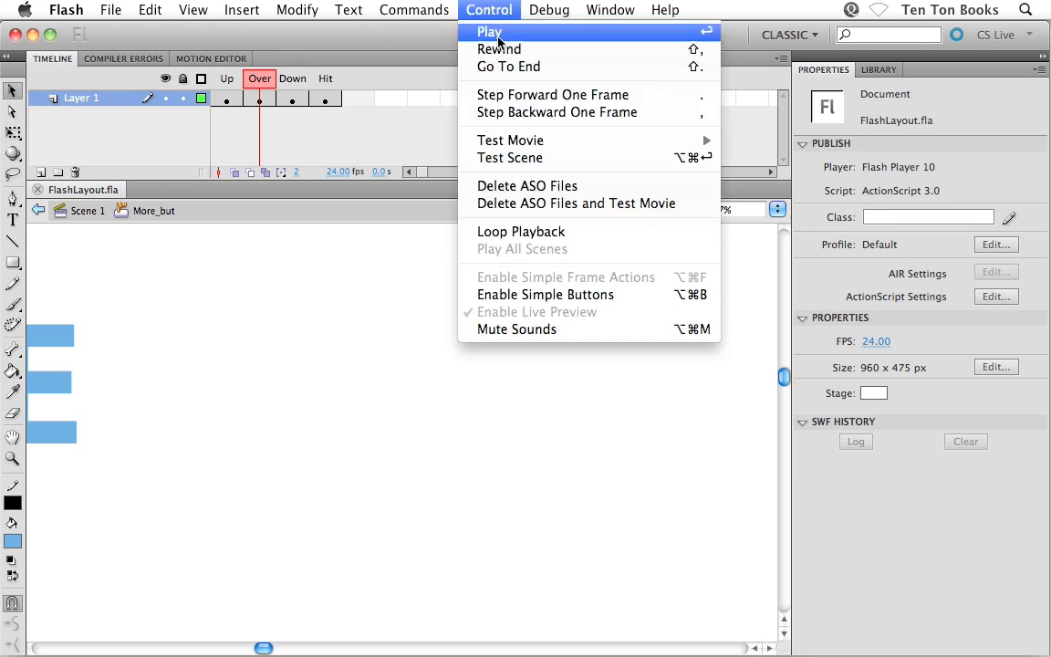
mouse_move(462, 137)
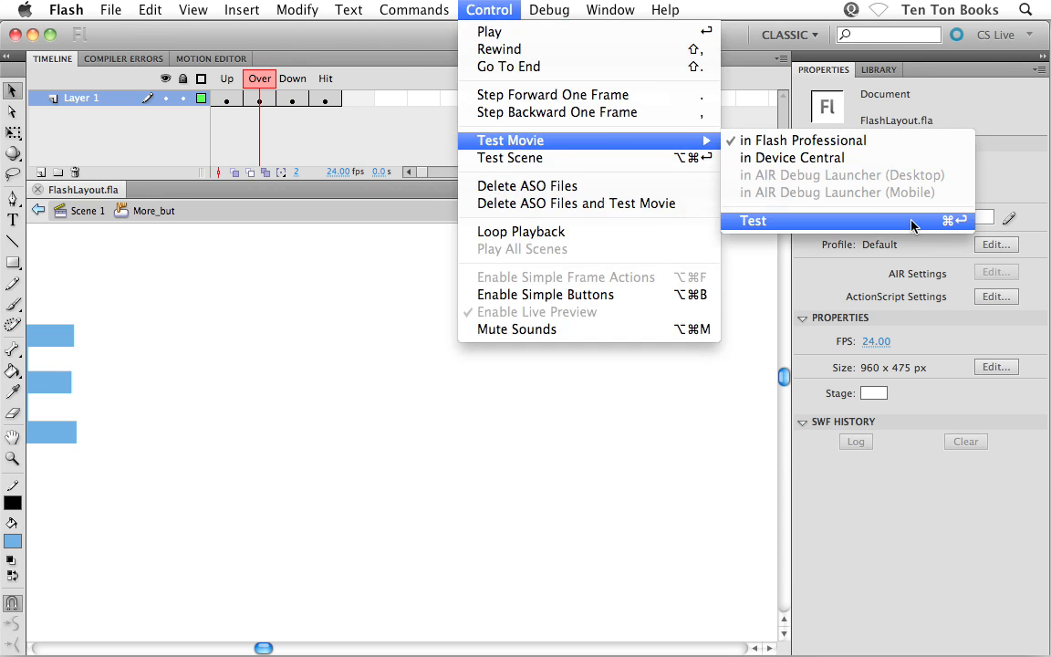
click(847, 222)
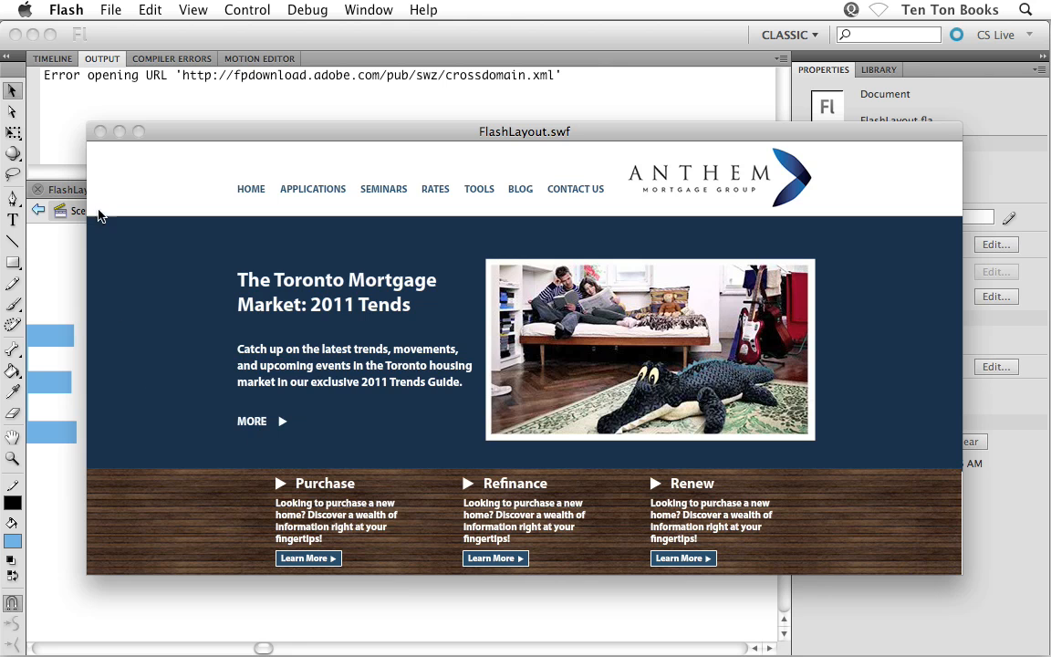
click(100, 132)
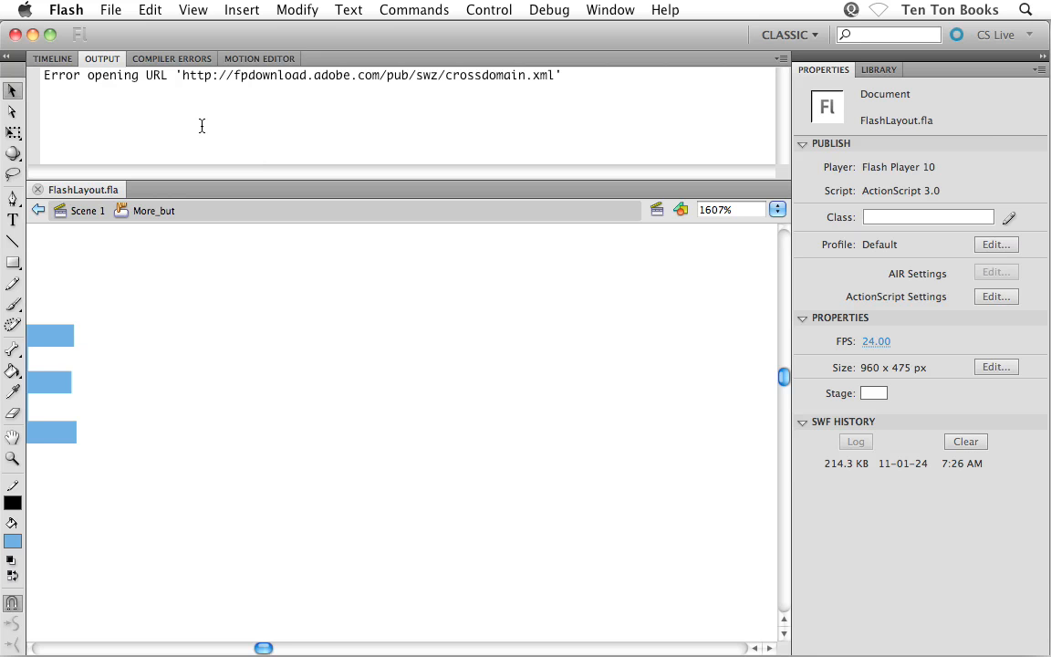
Open the White Arrow Rollover movie clip from the library for editing, with its timeline shown.
click(51, 58)
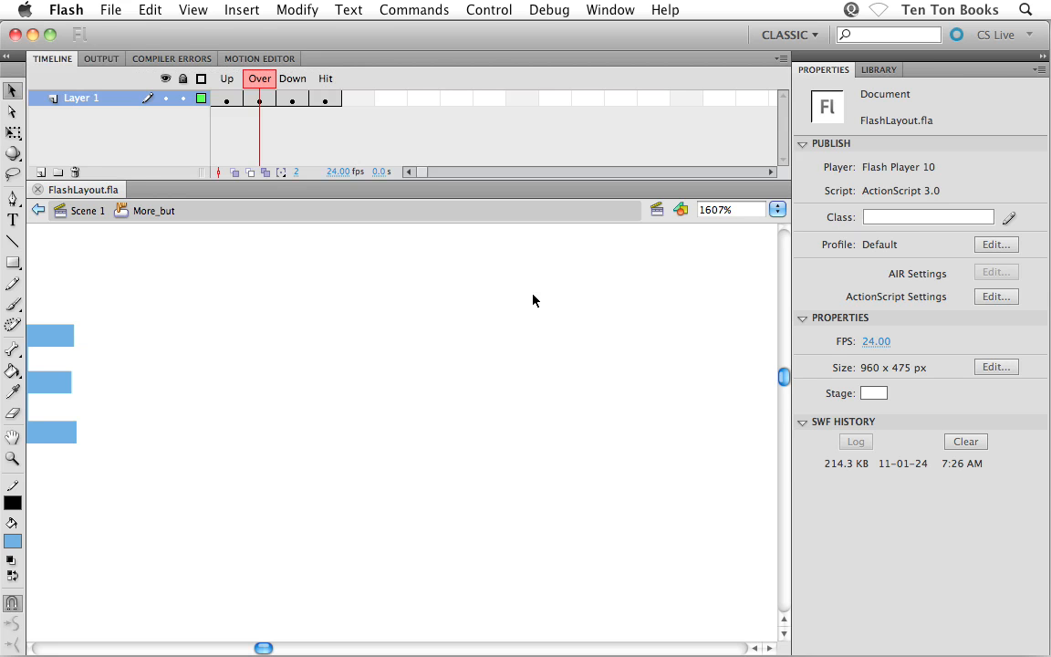
click(879, 69)
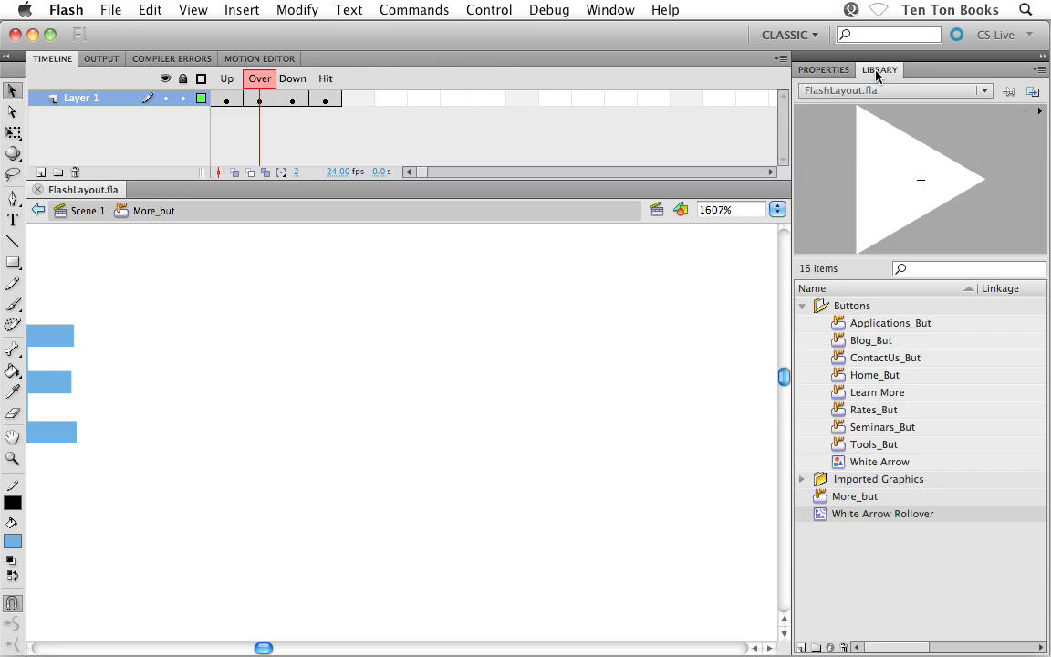
click(819, 518)
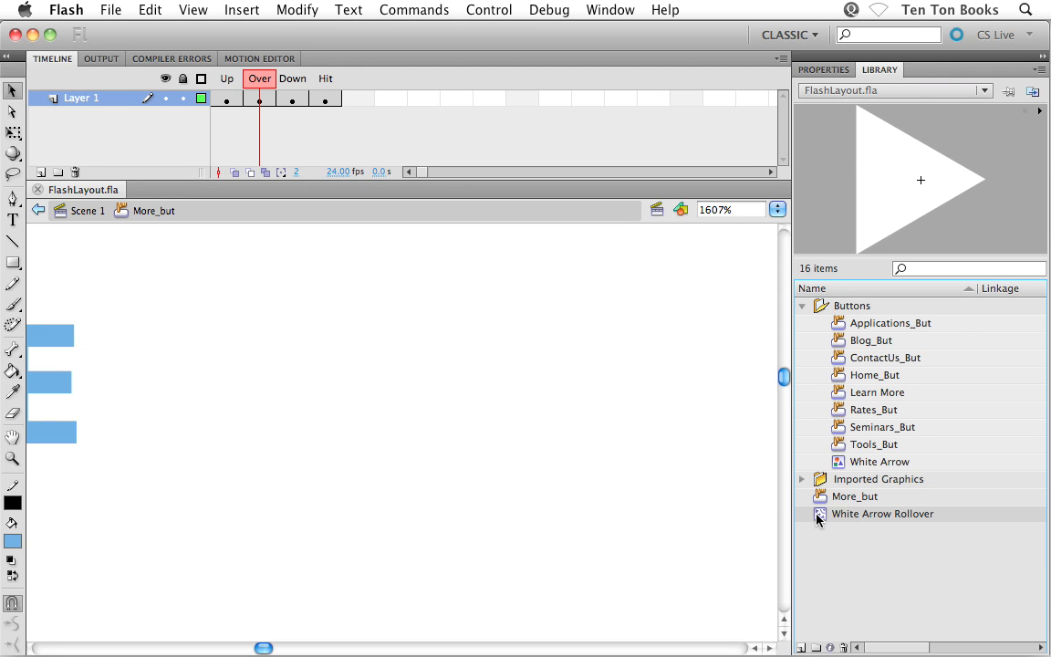
double_click(819, 519)
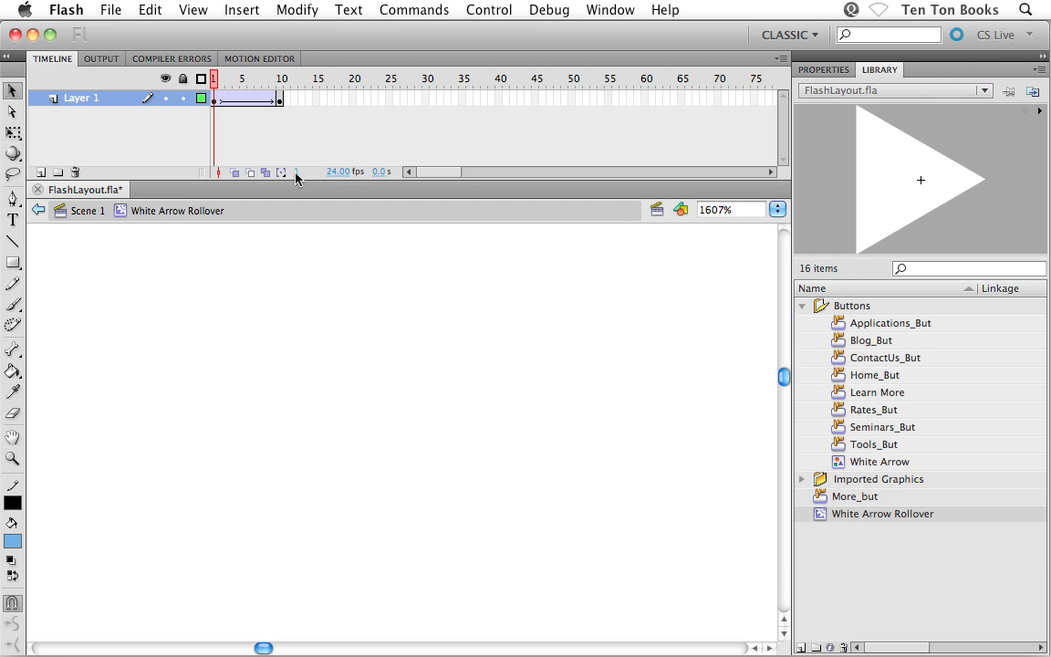
Add the frame script stop(); to frame 10 of the White Arrow Rollover clip and save the file.
click(280, 99)
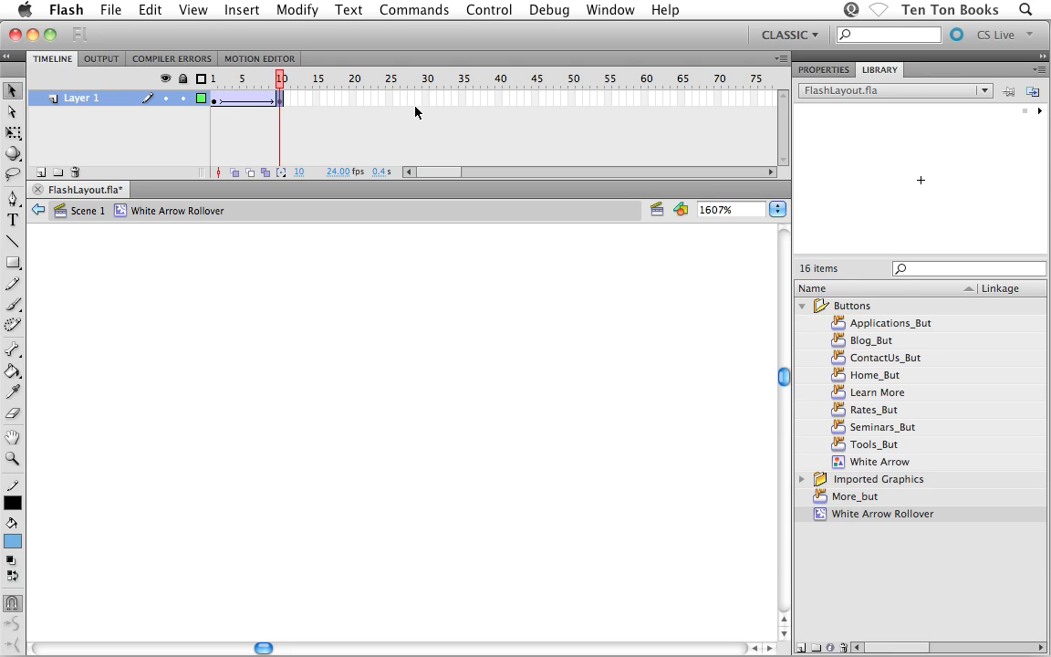
click(614, 10)
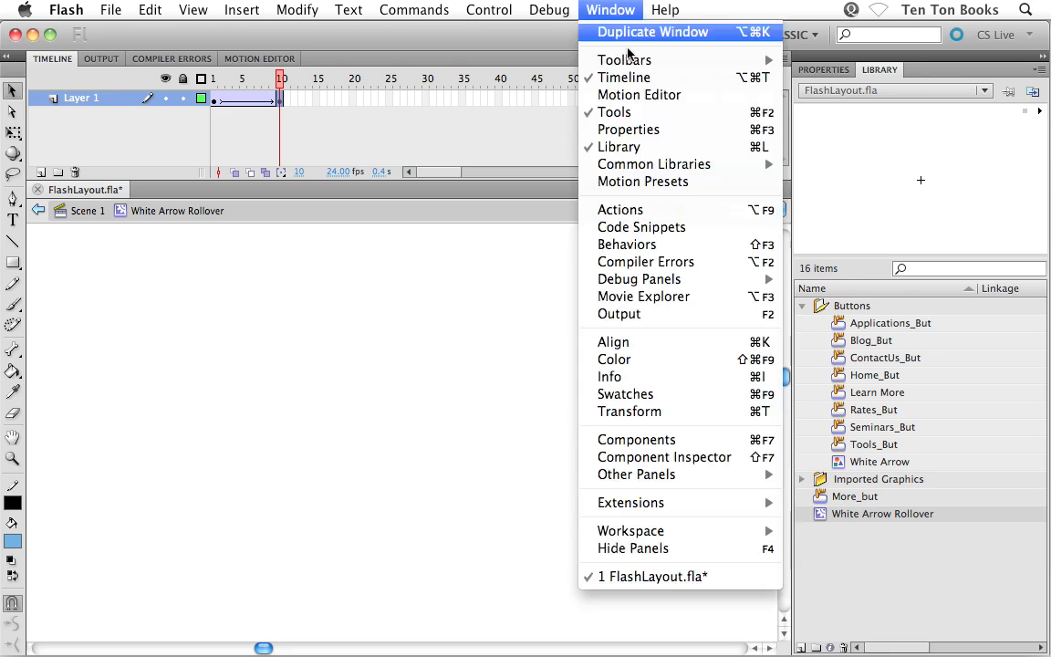
click(620, 213)
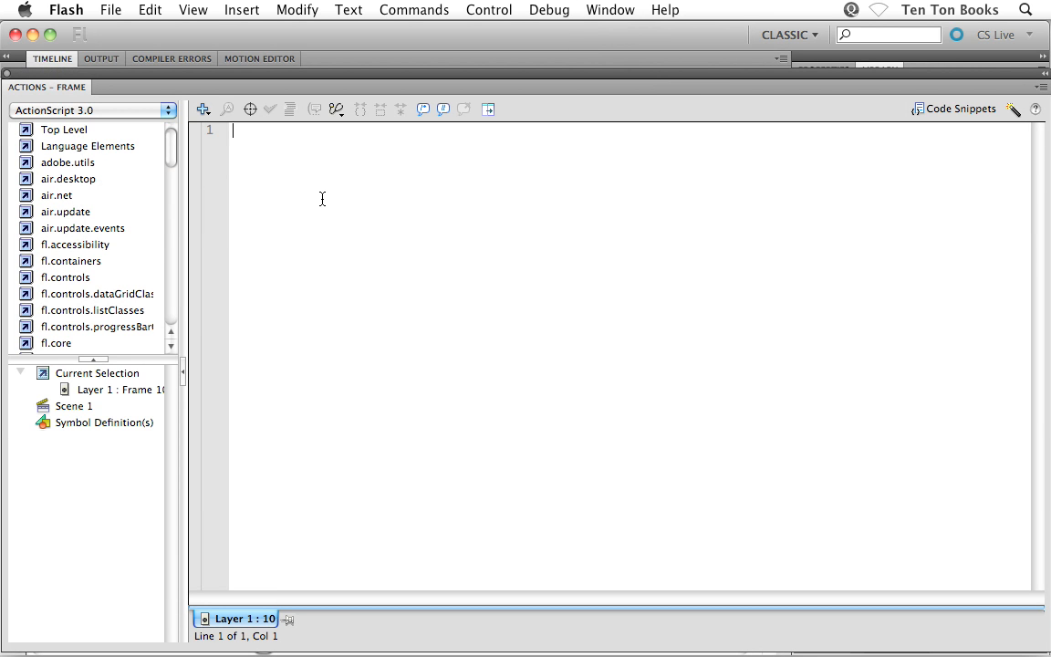
text(stop)
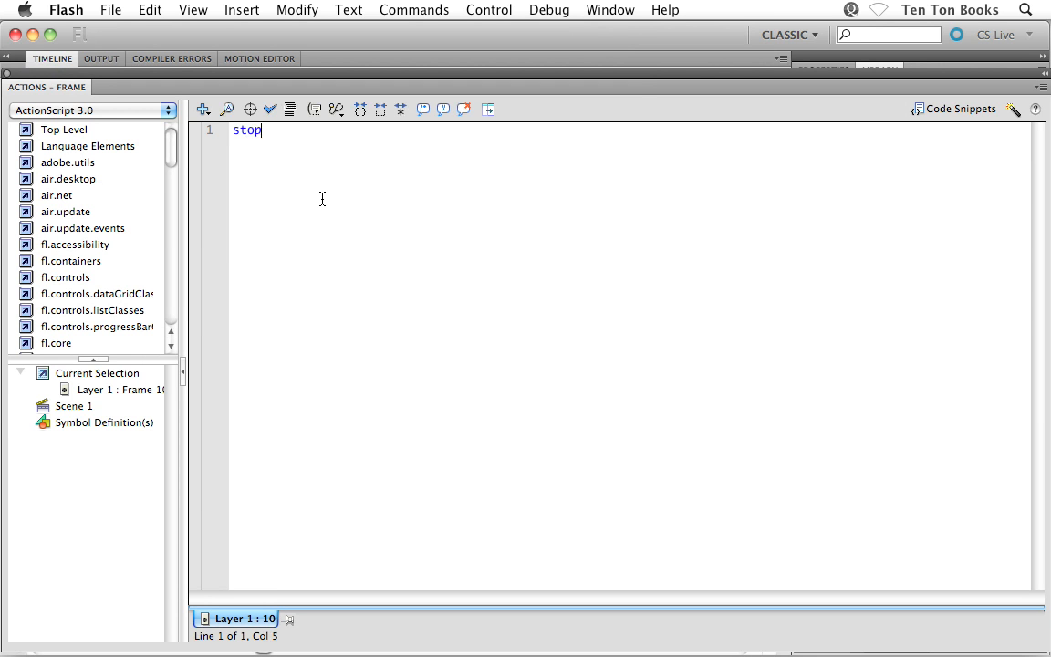
text(()
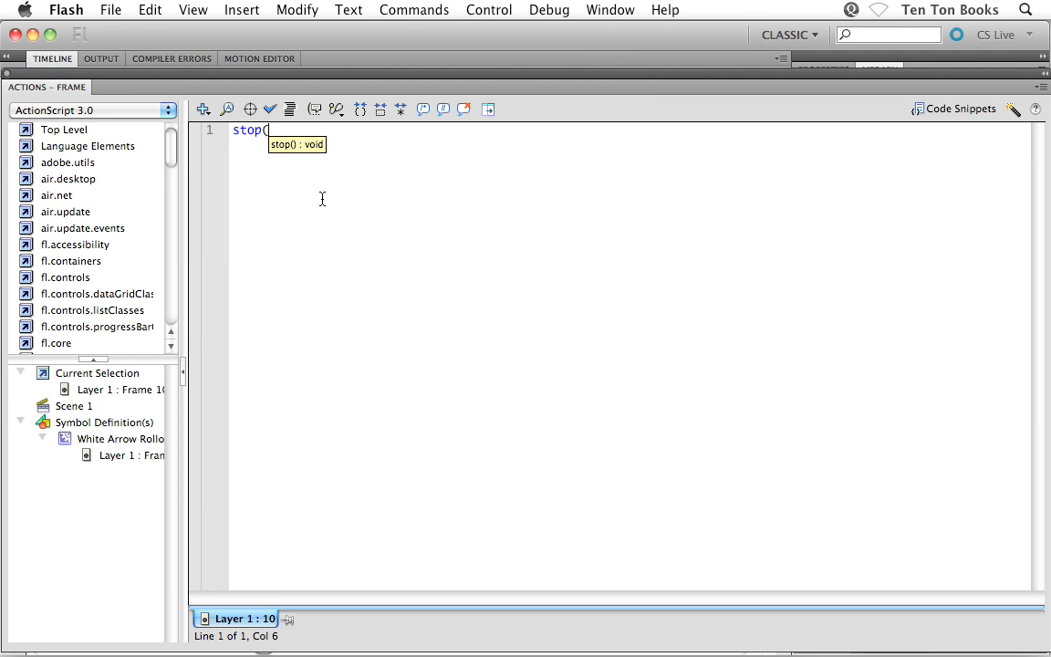
text();)
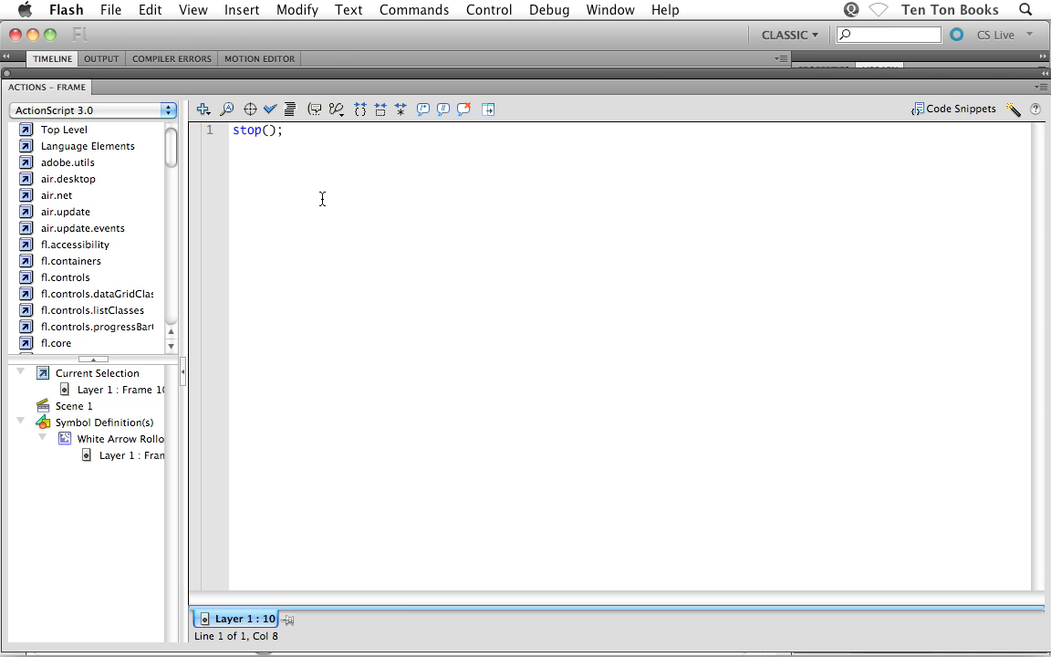
key(cmd+s)
click(6, 74)
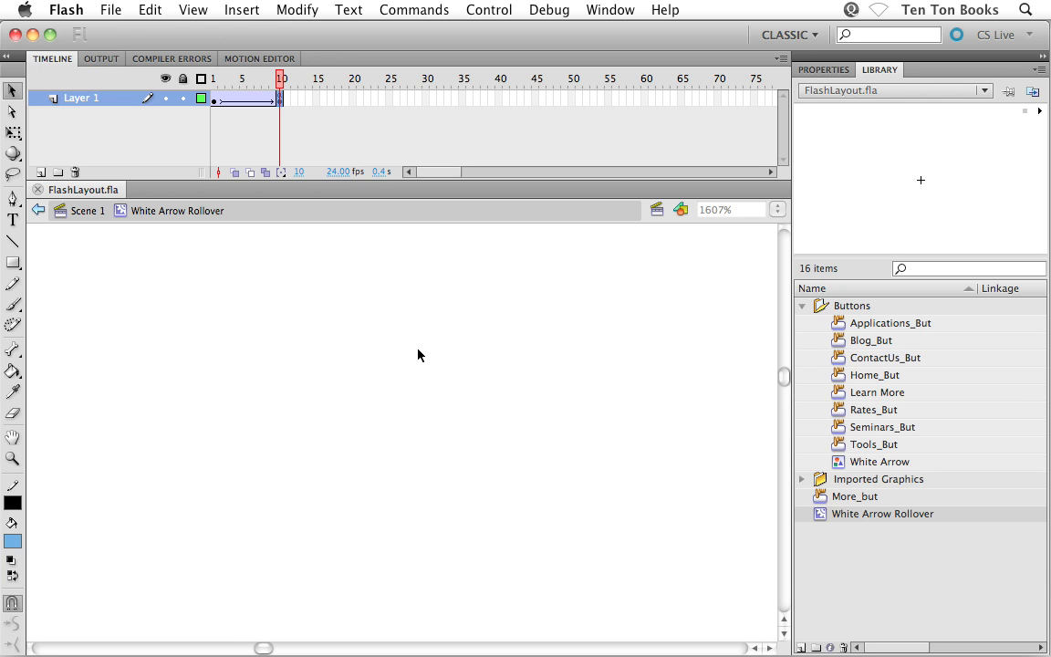
Test the movie again to check the arrow's rollover animation, and close the preview.
key(ctrl+Return)
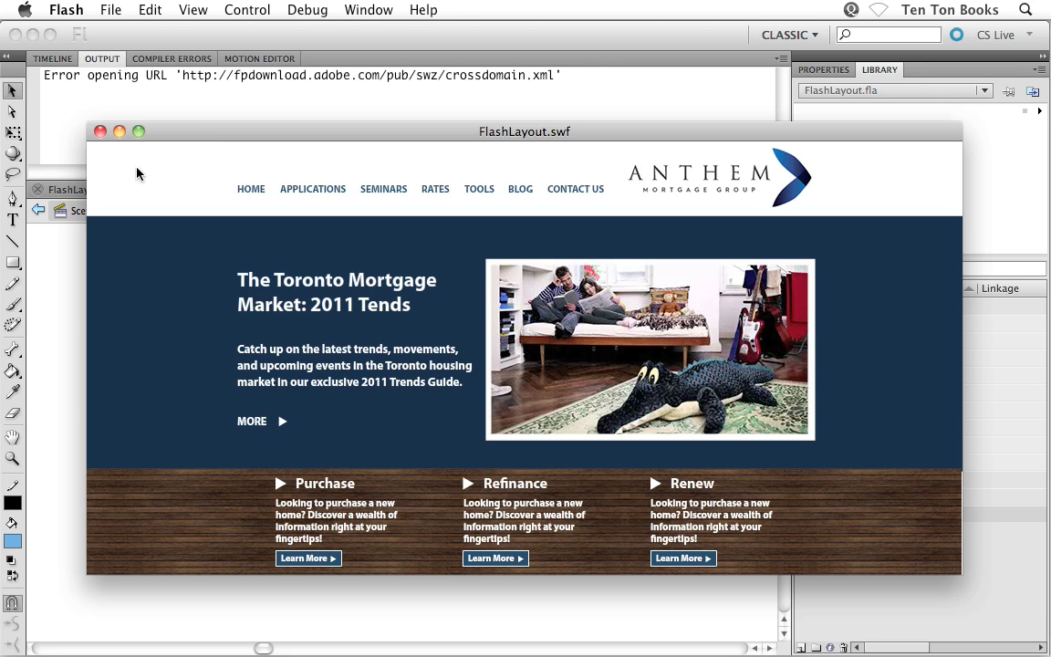
click(101, 132)
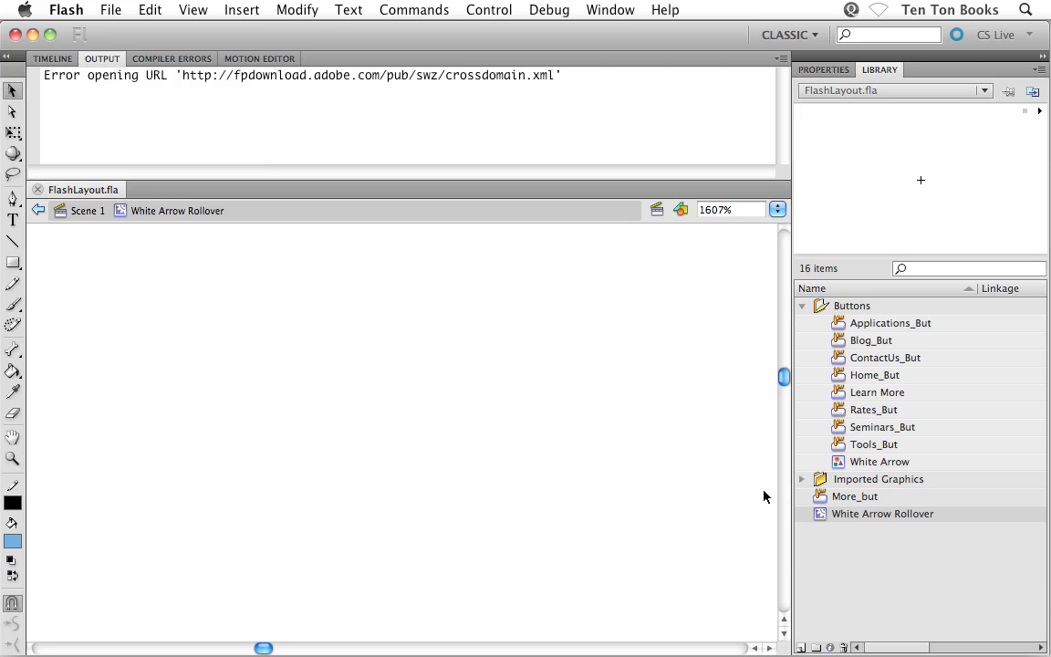
Open the More_but symbol for editing and go to its Hit state.
click(821, 498)
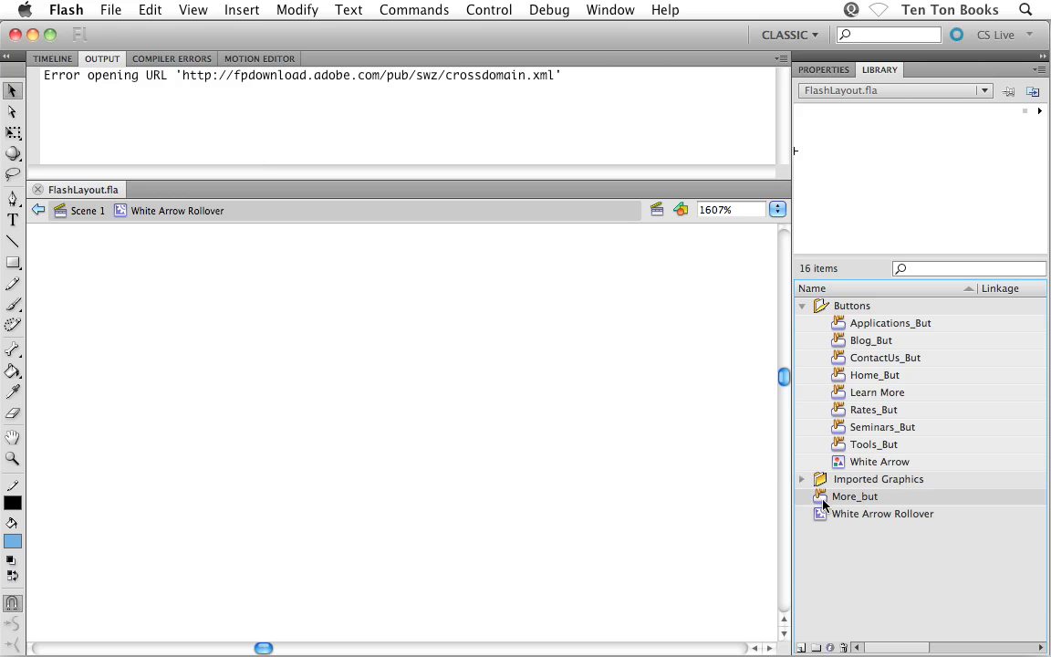
double_click(822, 499)
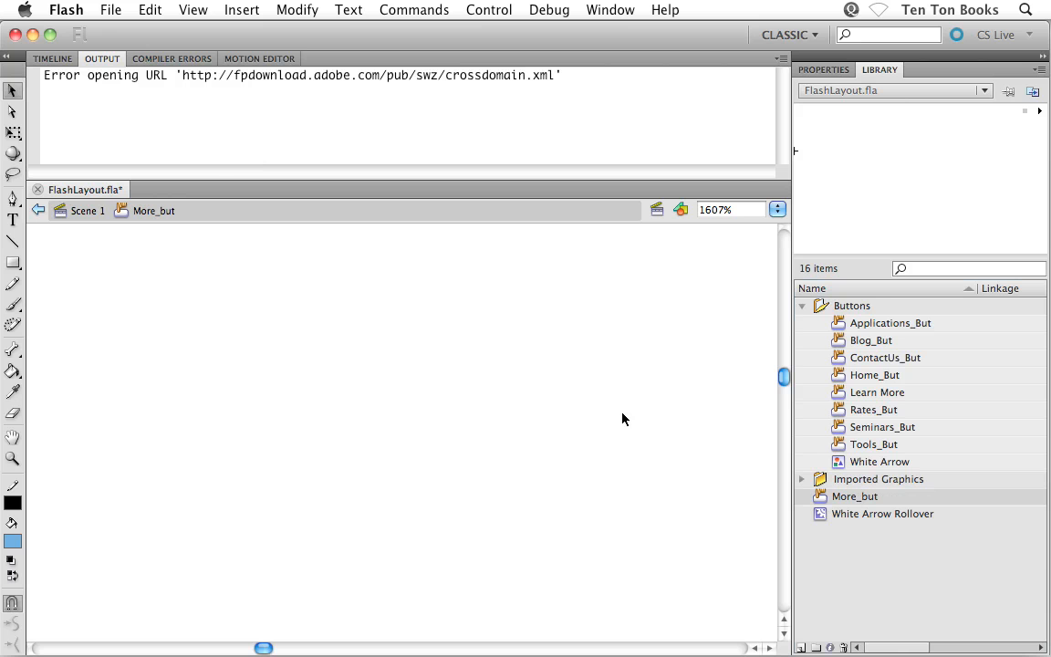
click(52, 58)
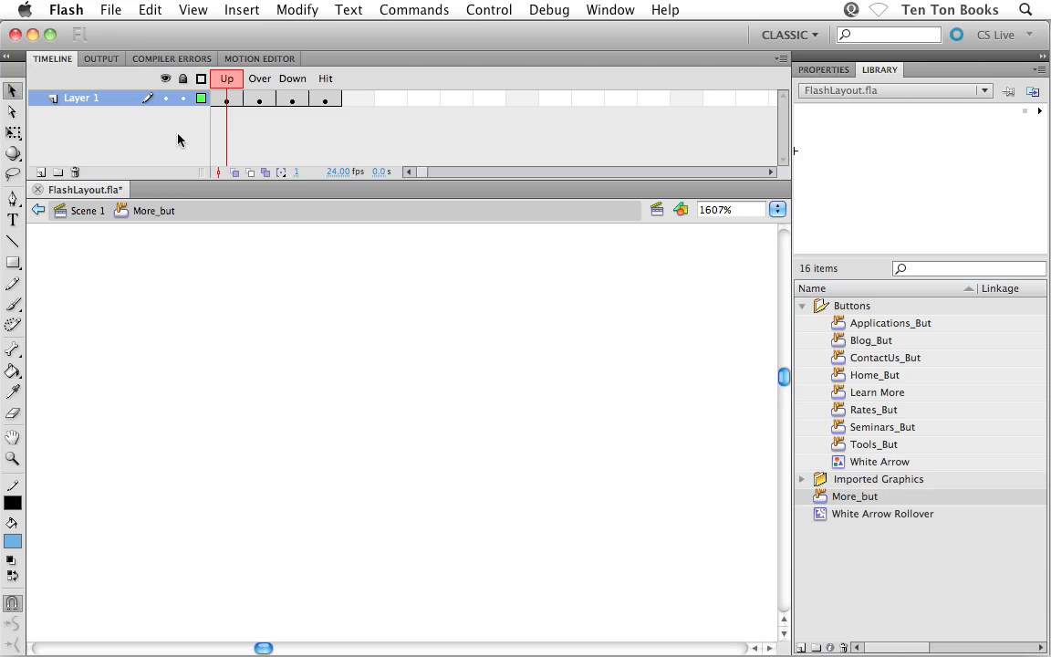
click(328, 101)
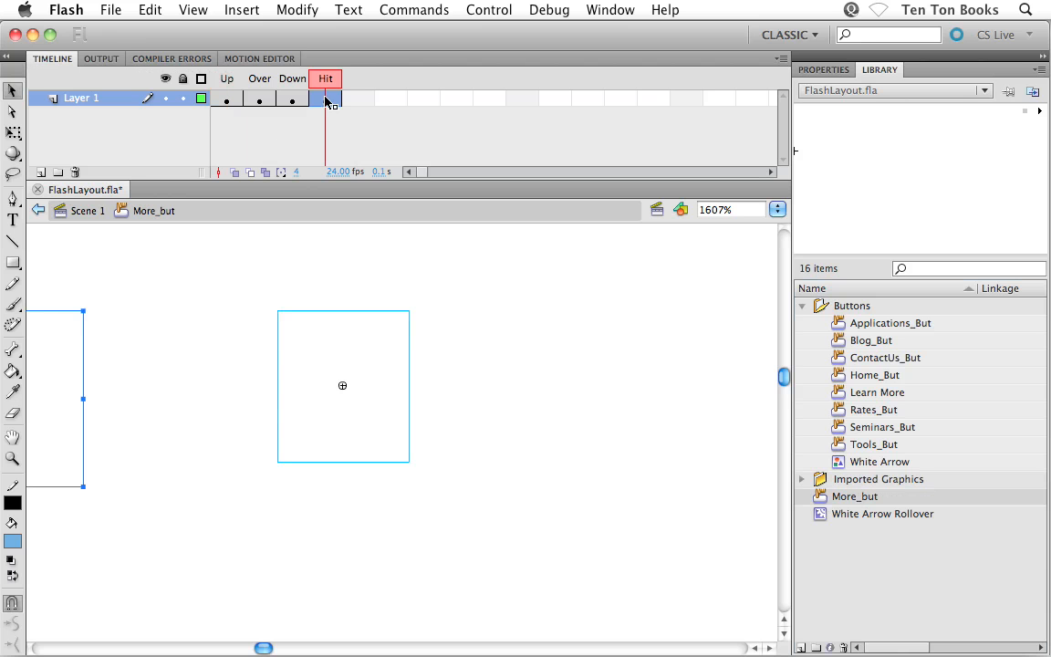
Change the stage background color to grey #999999 while editing the Hit state of More_but.
click(513, 388)
key(super+minus)
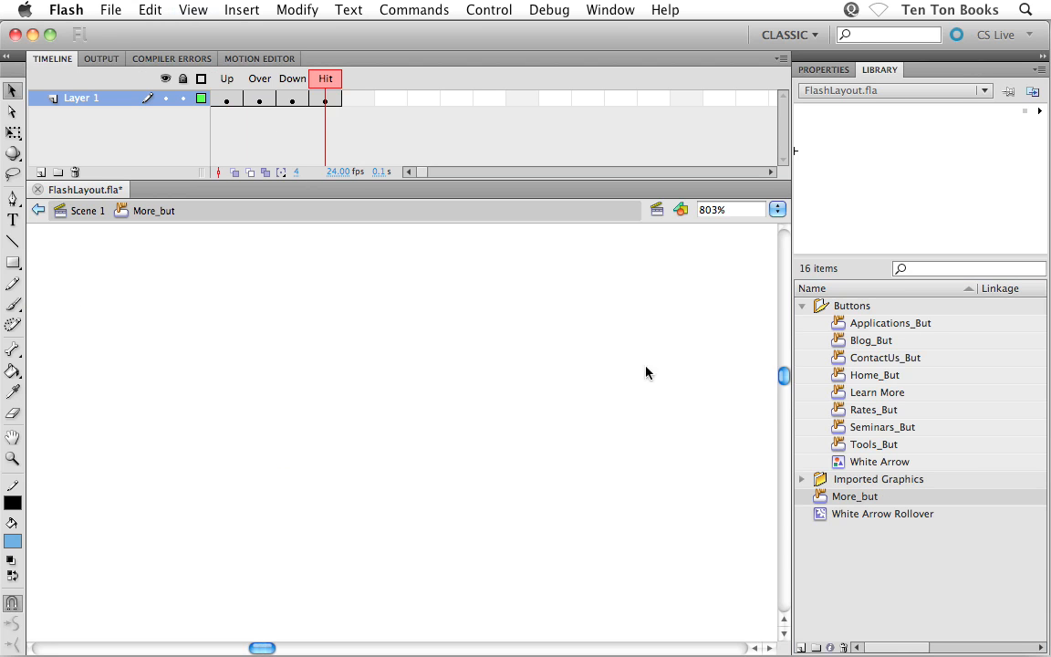
click(823, 71)
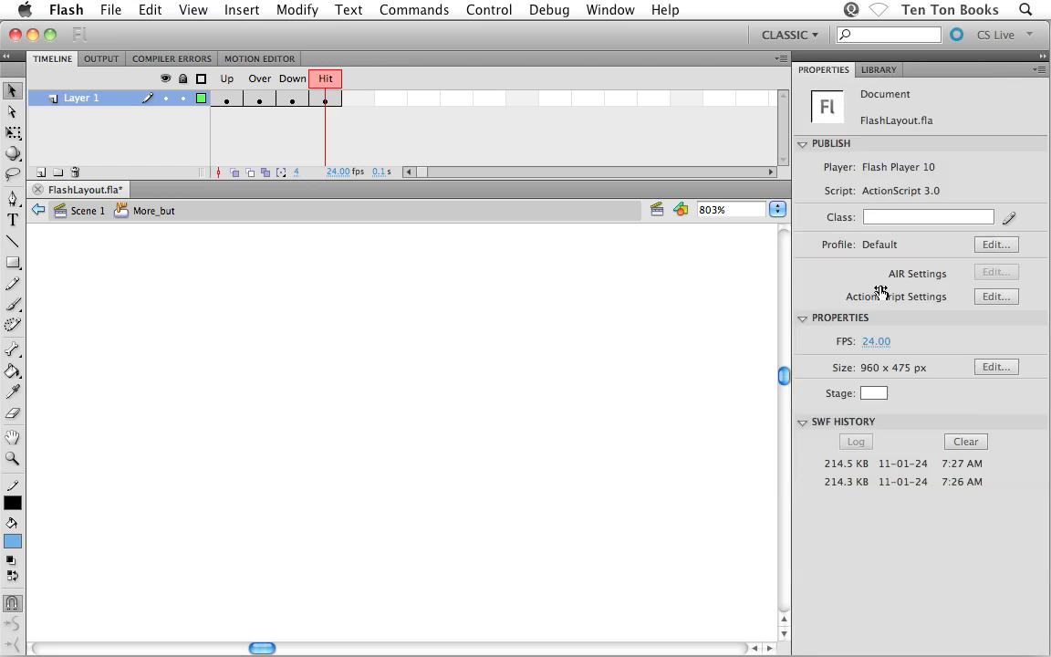
click(875, 394)
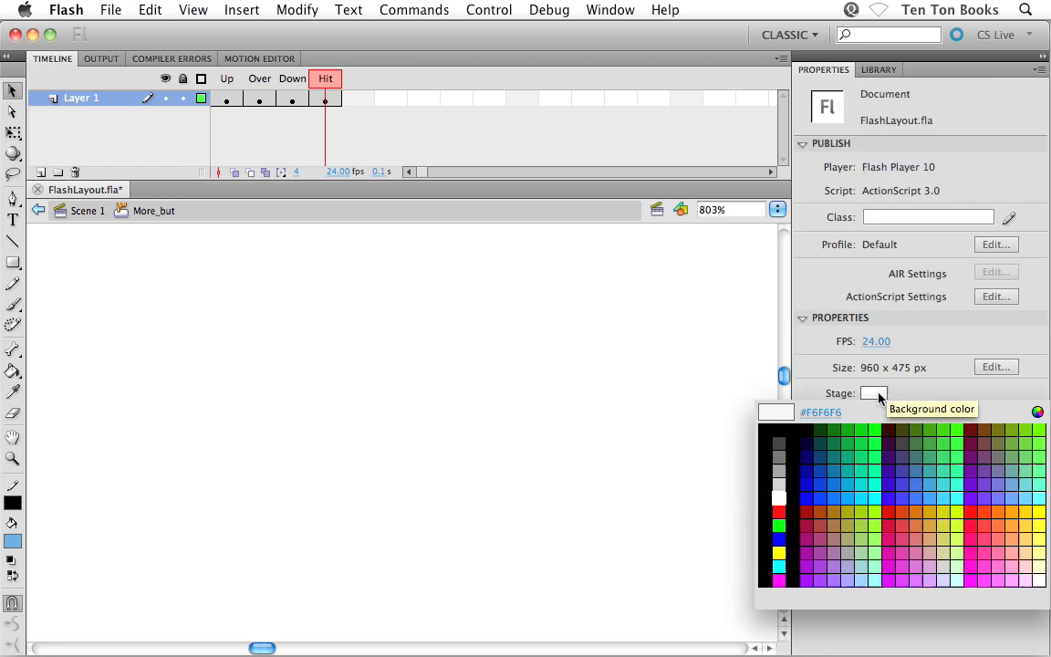
click(778, 469)
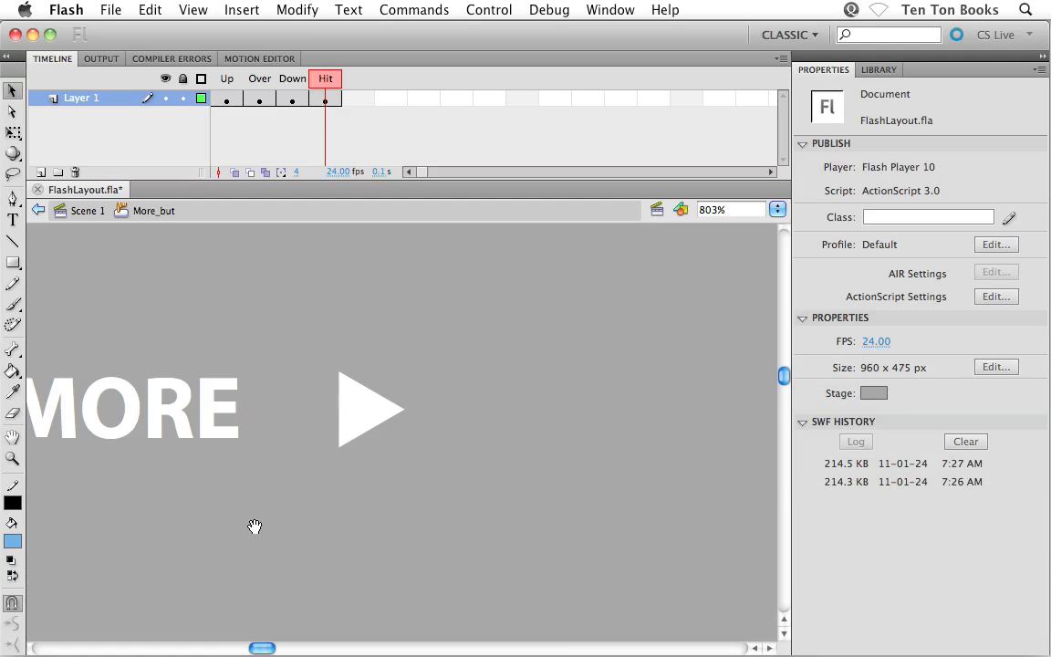
drag(255, 526, 393, 508)
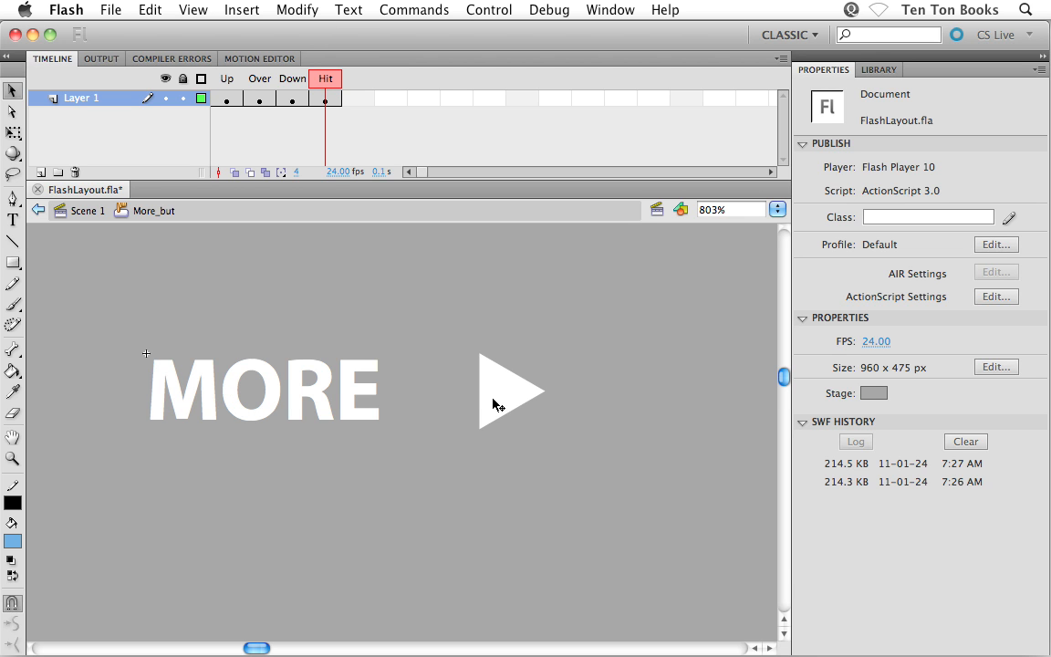
Draw a blue rectangle about 58 by 12 px over the MORE text and arrow in the Hit state, and delete the text and arrow.
click(12, 263)
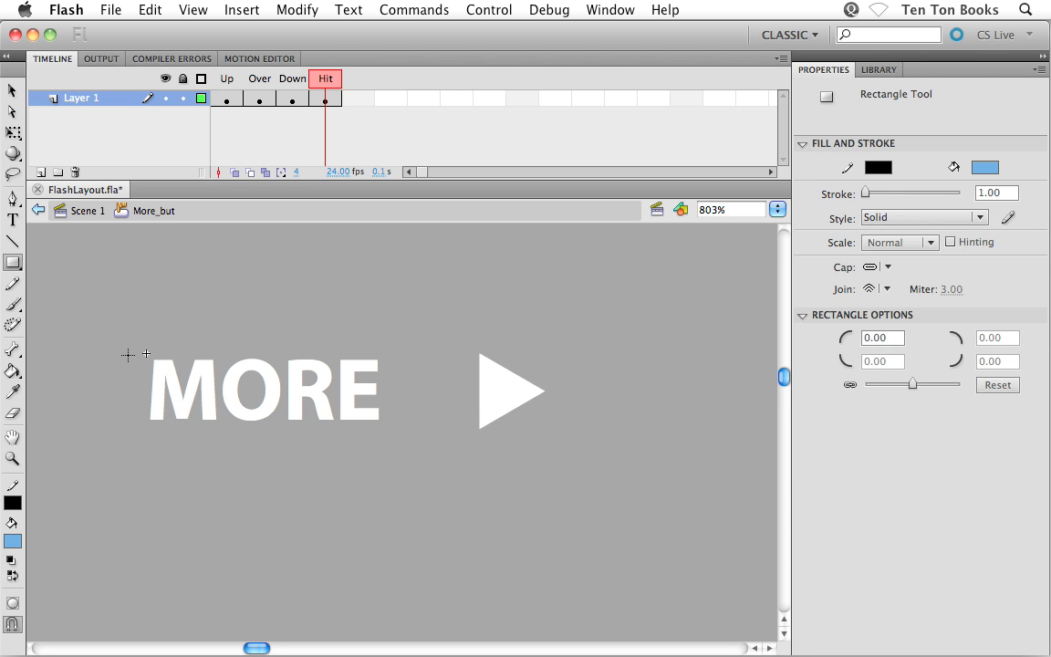
mouse_move(133, 350)
mouse_down()
mouse_move(206, 387)
mouse_move(557, 440)
mouse_up()
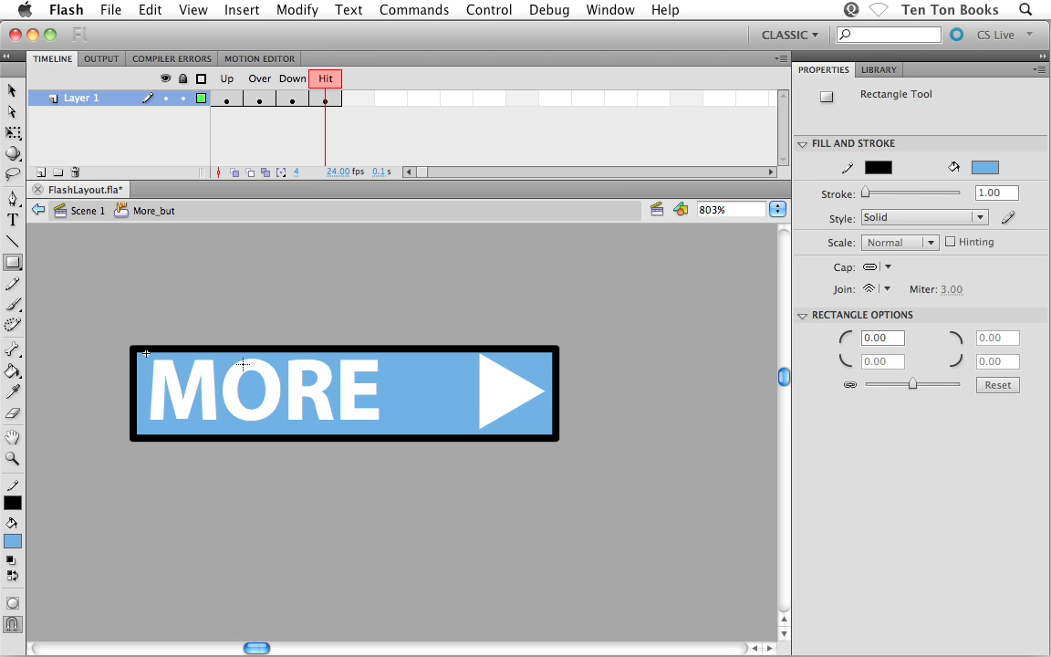
click(12, 91)
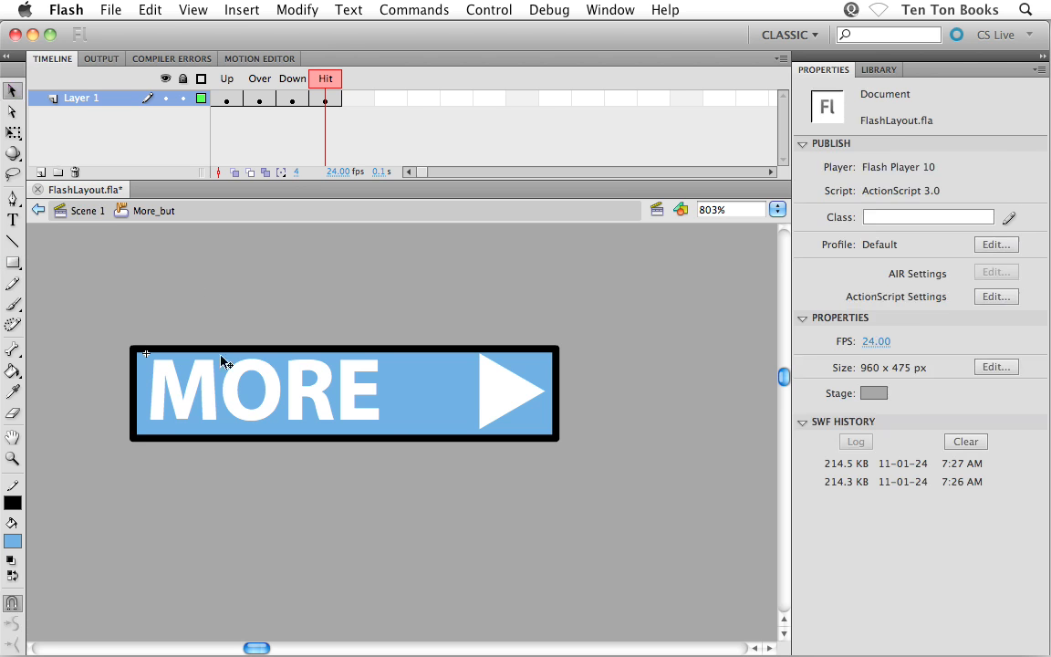
click(208, 394)
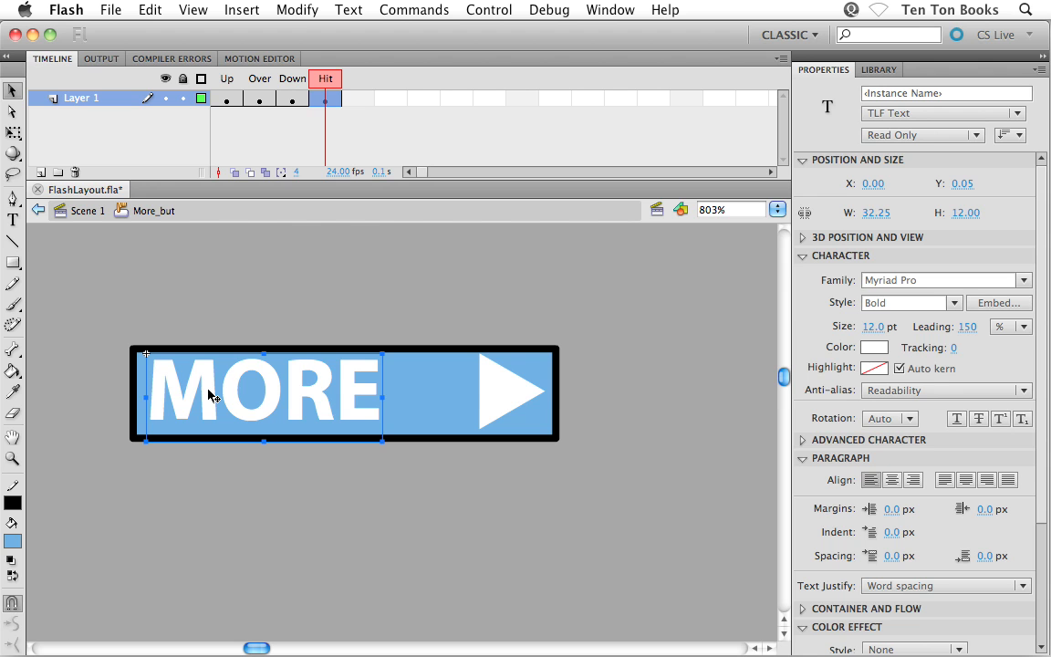
key(Delete)
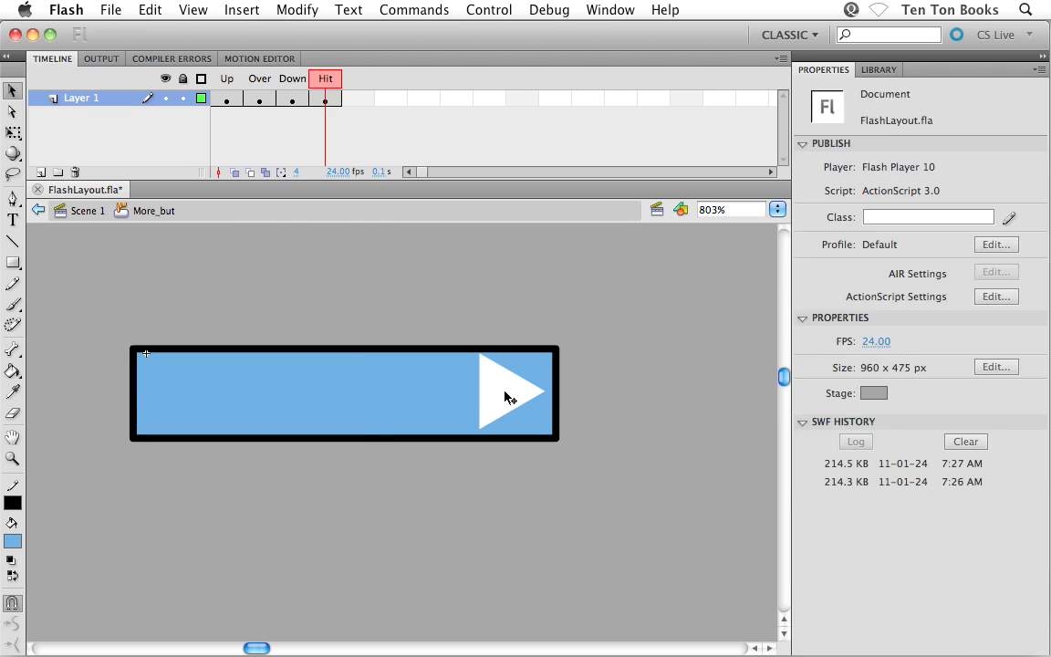
click(508, 396)
key(Delete)
Enlarge the Hit state rectangle on all four sides with Free Transform to about 61 by 15 px, and deselect it.
click(508, 396)
double_click(508, 396)
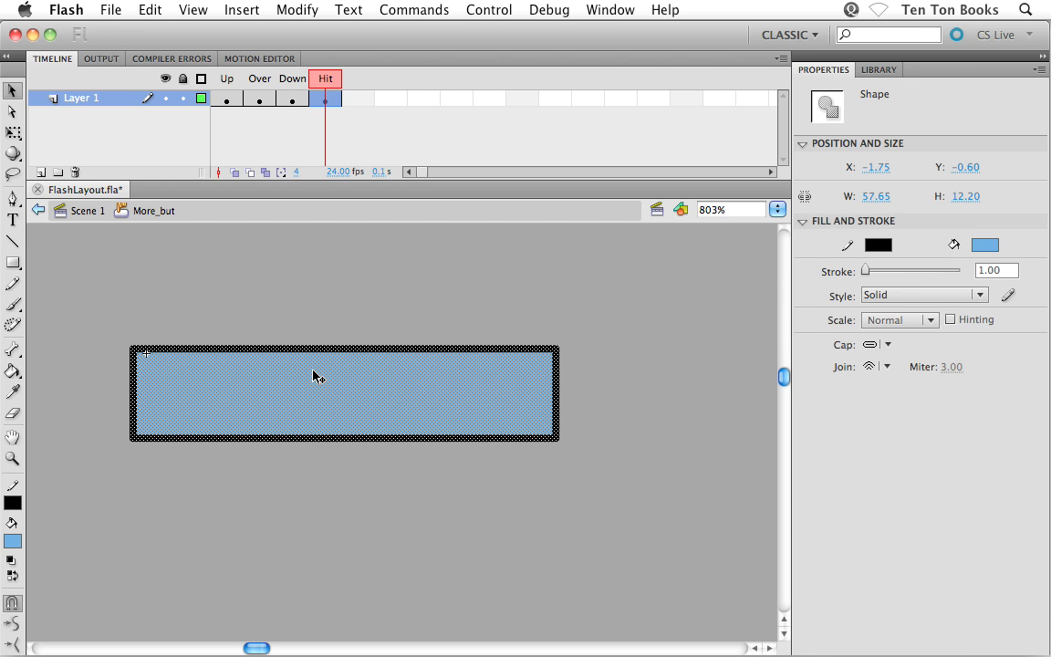
click(14, 133)
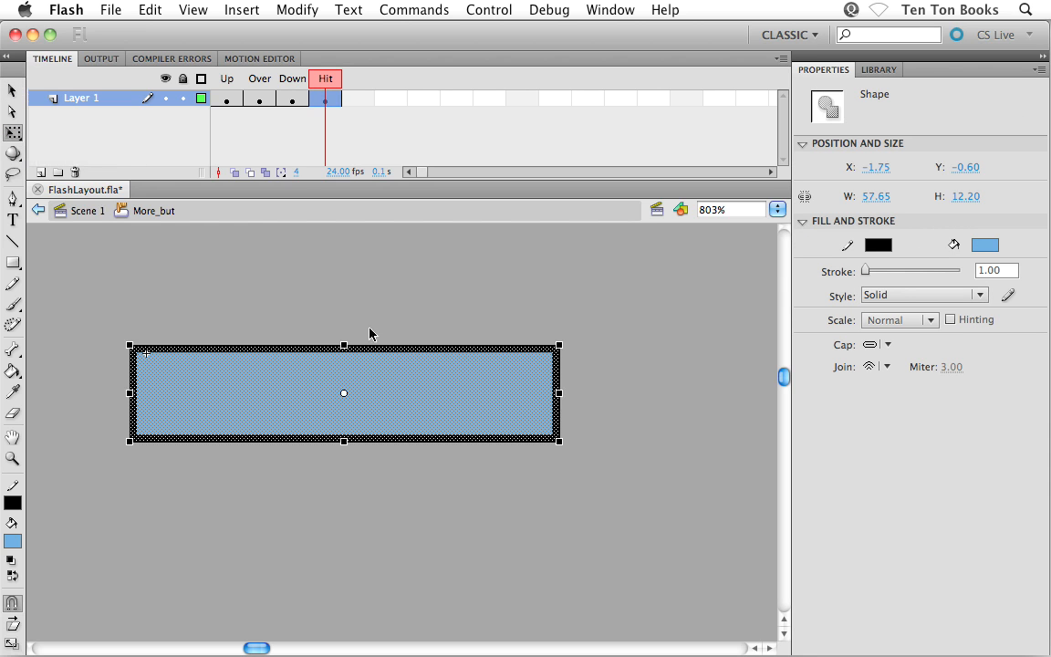
drag(343, 346, 344, 336)
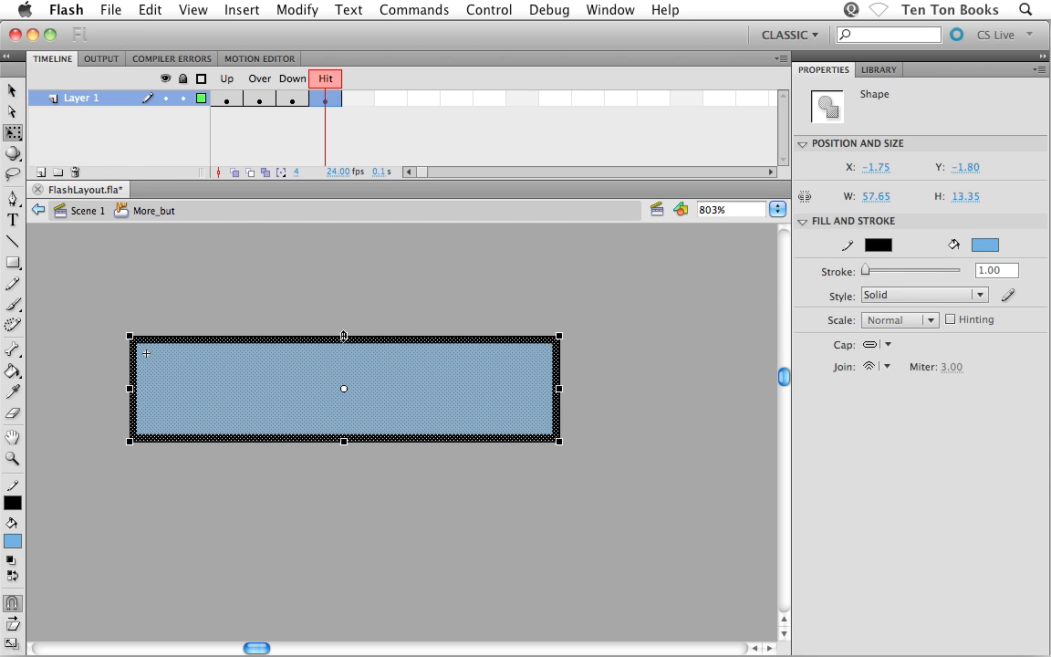
drag(344, 441, 344, 453)
drag(559, 394, 574, 394)
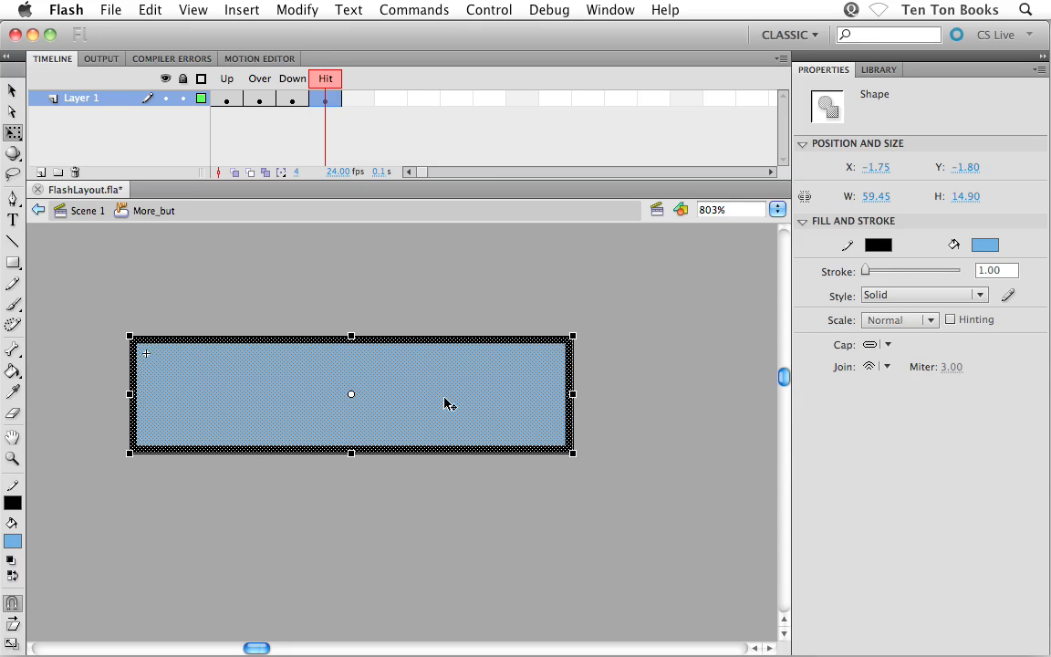
drag(129, 394, 118, 394)
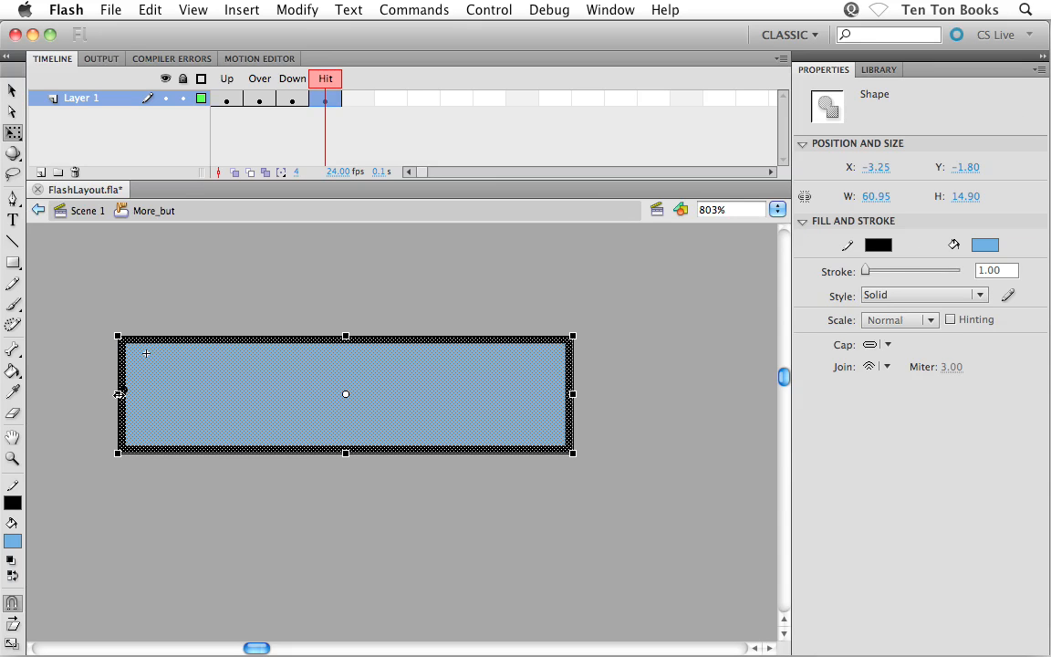
click(13, 91)
click(145, 277)
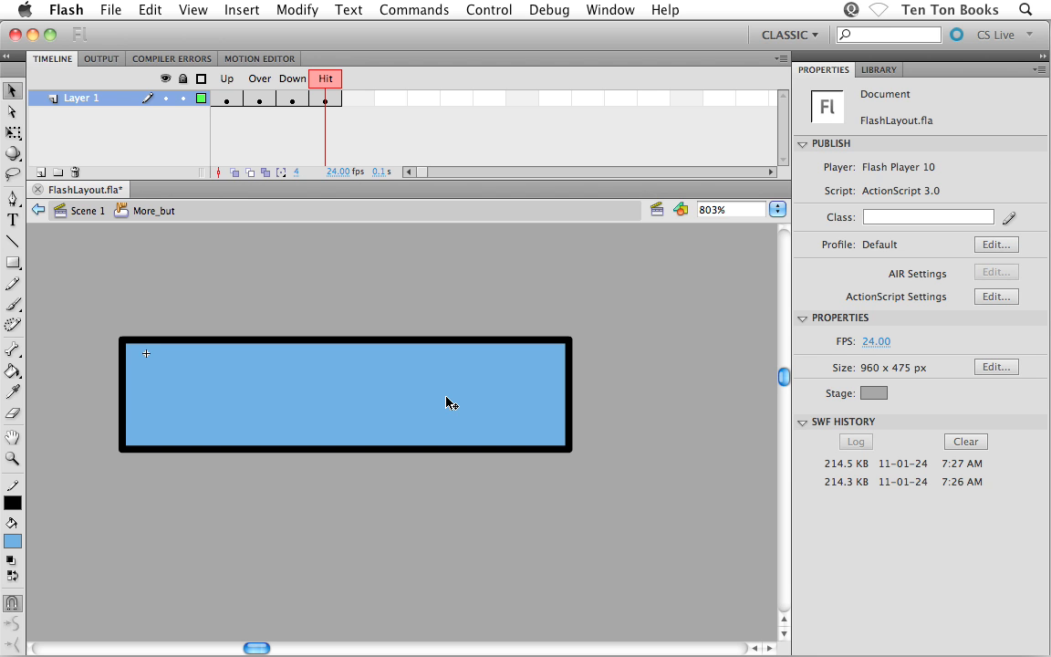
Test the movie to check the More button's enlarged hit area, and close the preview.
key(super+Return)
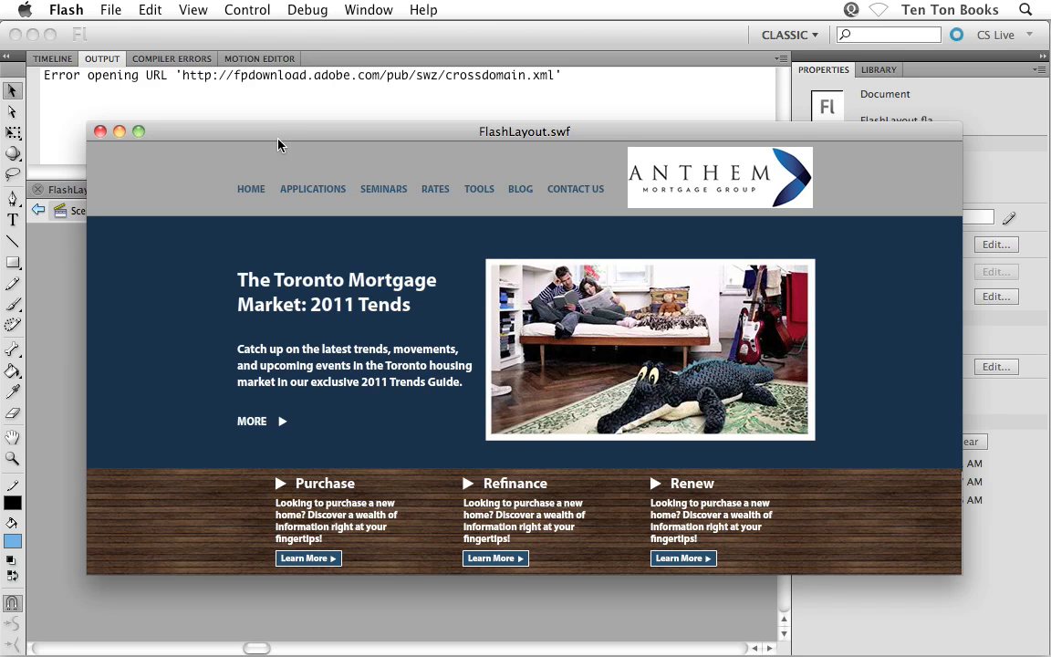
drag(279, 145, 784, 234)
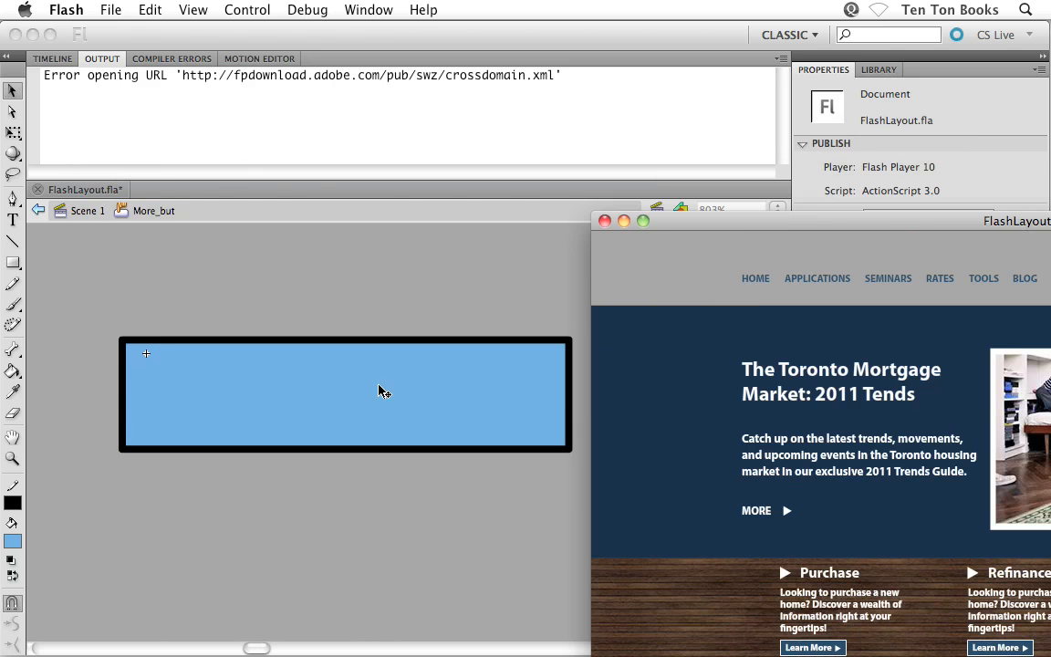
drag(676, 220, 181, 141)
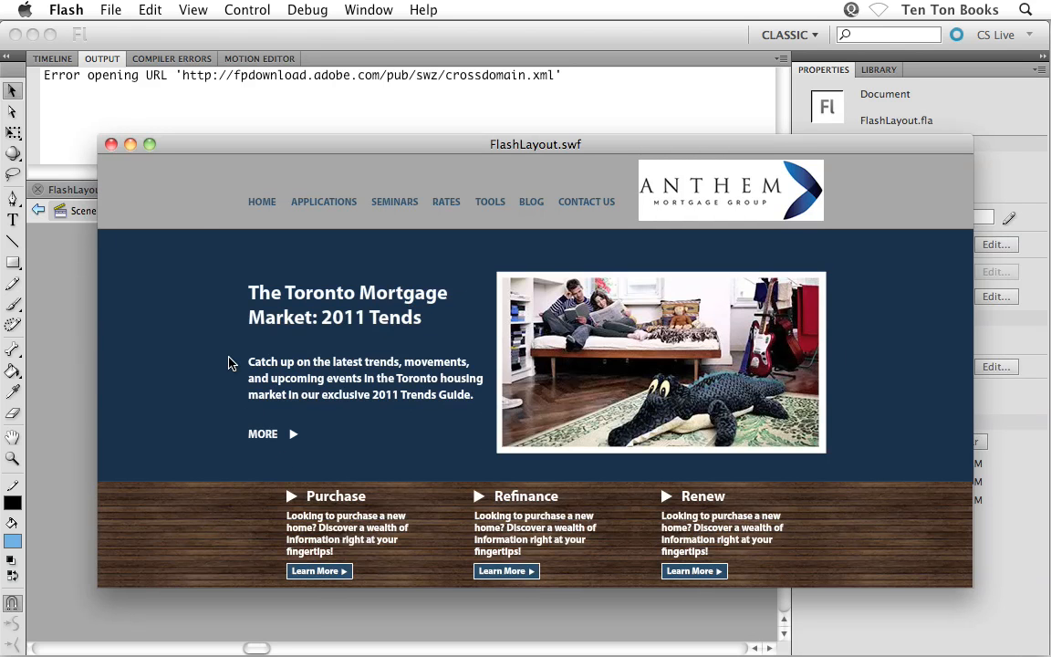
click(110, 144)
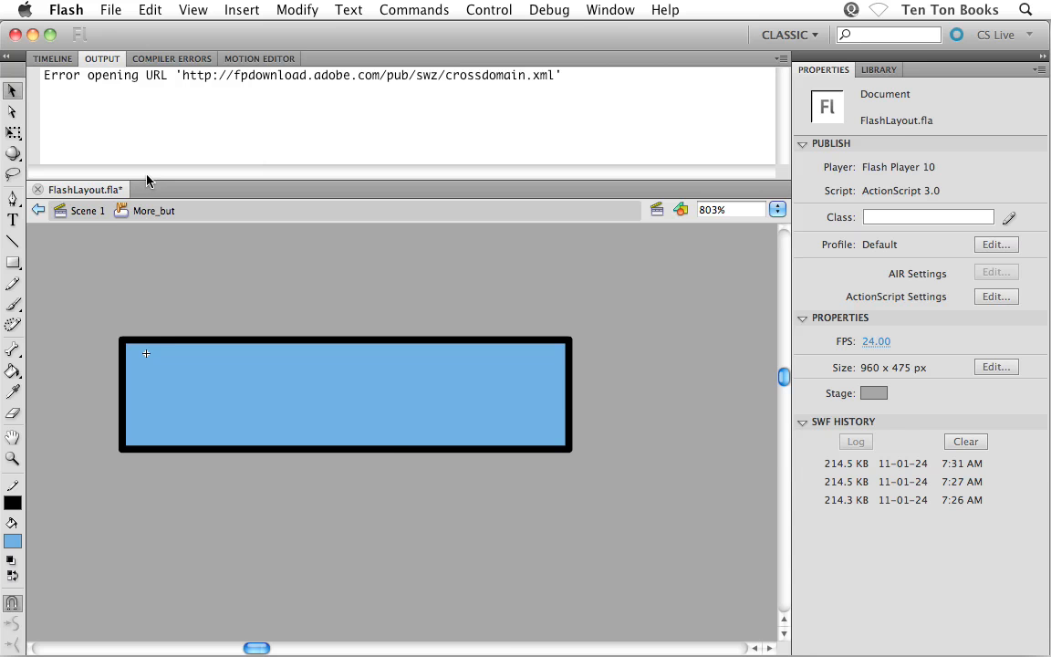
Return to Scene 1 from the More_but symbol, and collapse the timeline to enlarge the stage view.
click(91, 211)
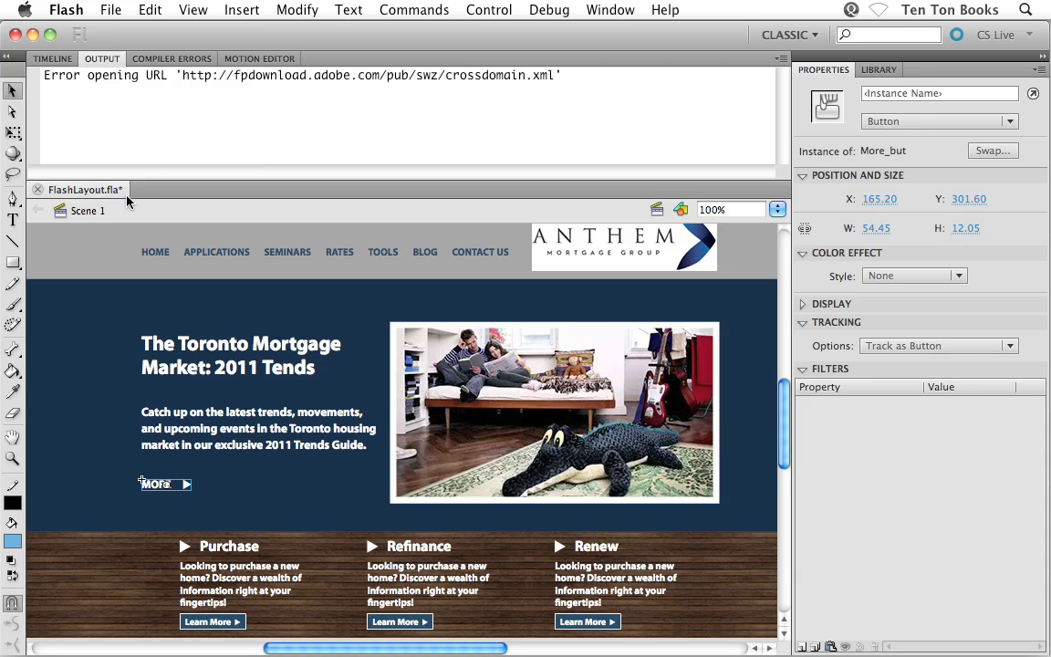
click(53, 61)
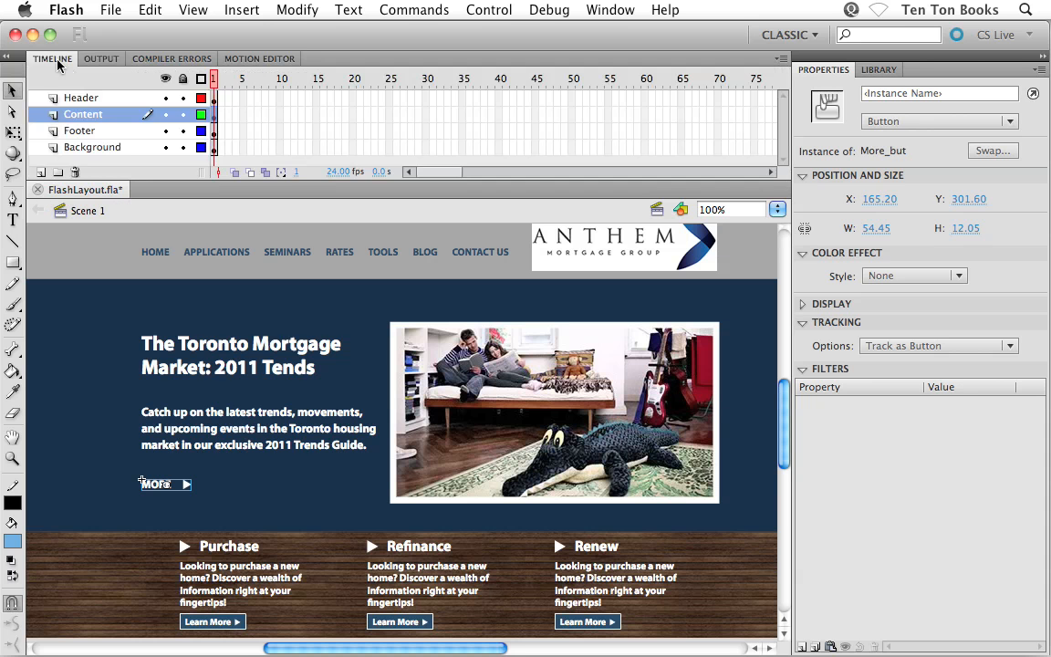
double_click(55, 61)
click(118, 206)
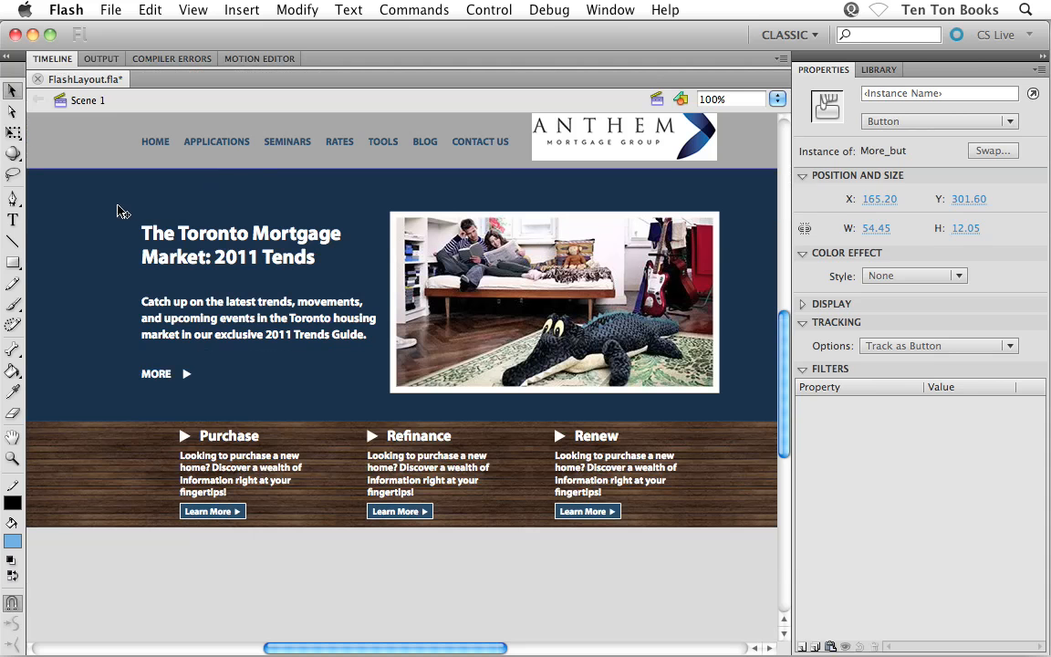
Set the document's stage background color to white and save the file.
drag(121, 203, 127, 257)
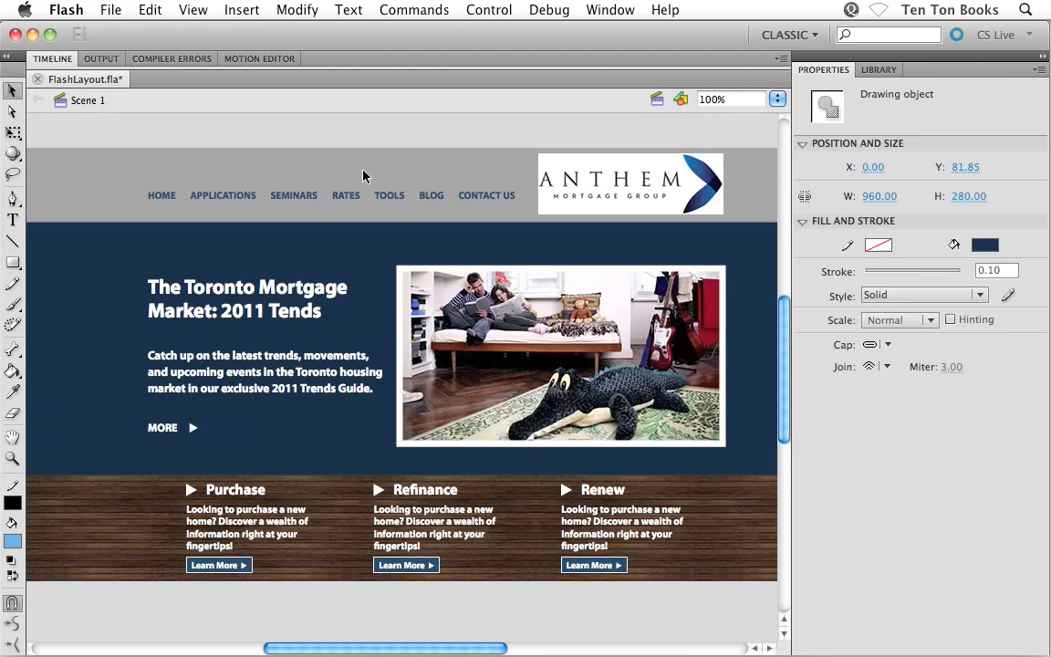
click(334, 127)
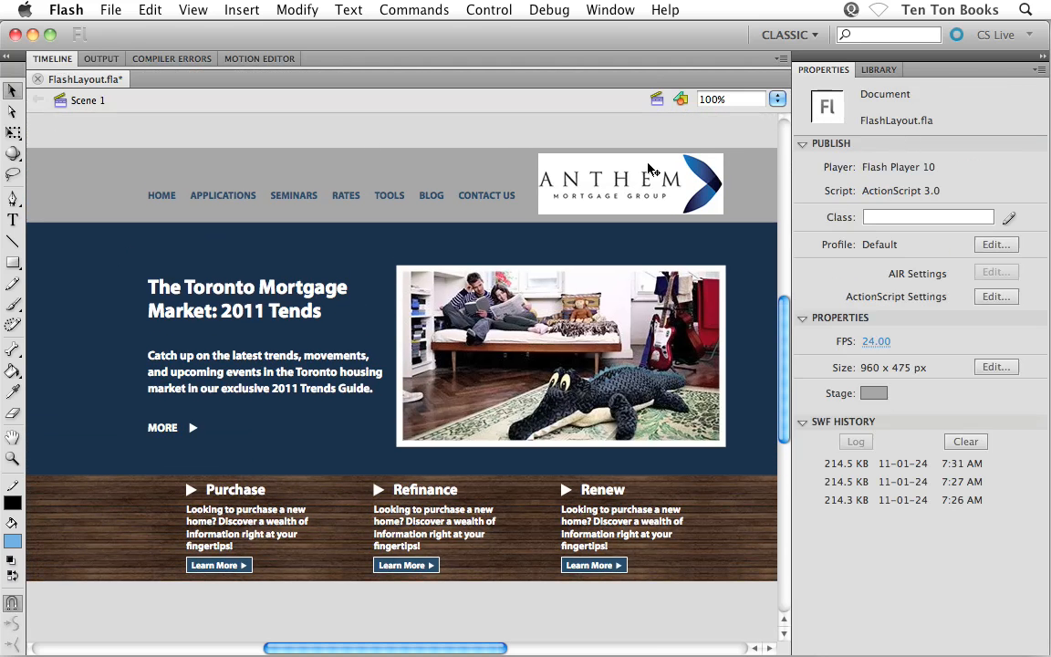
click(872, 394)
click(779, 497)
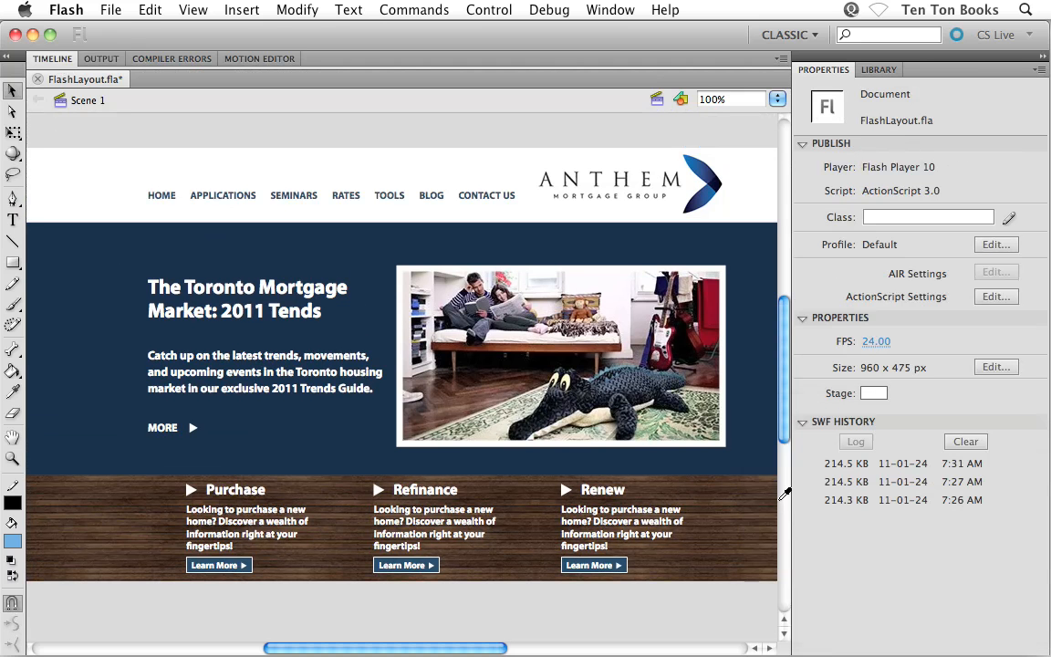
key(super+s)
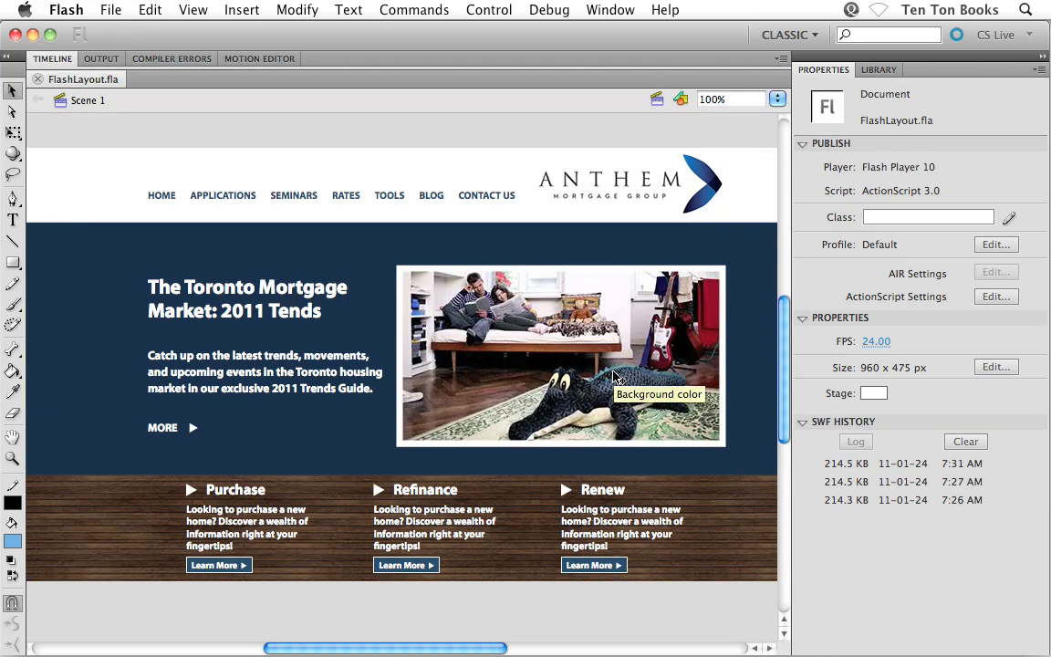